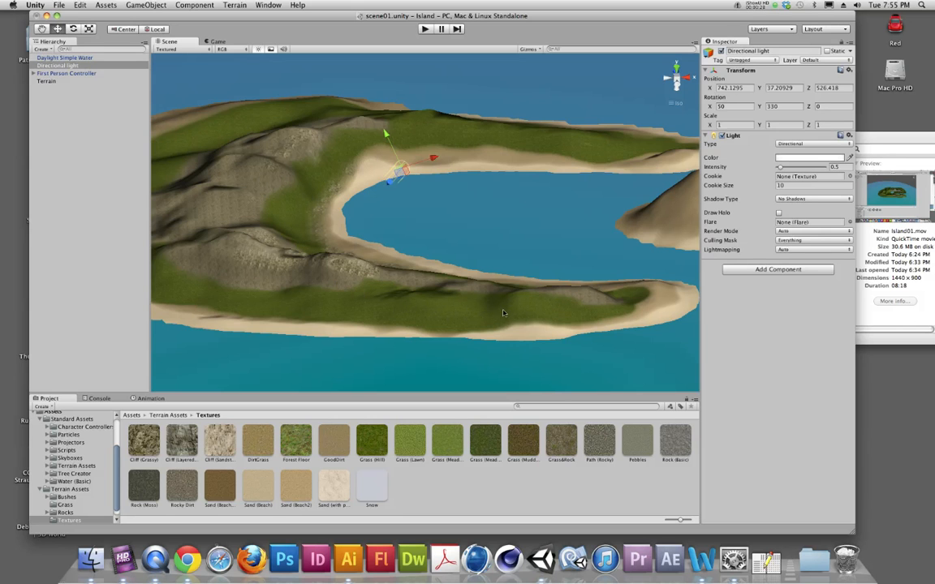
Select the Terrain object for editing, with the small sandy island seen from above
left_click_drag(491, 295, 435, 299, "alt")
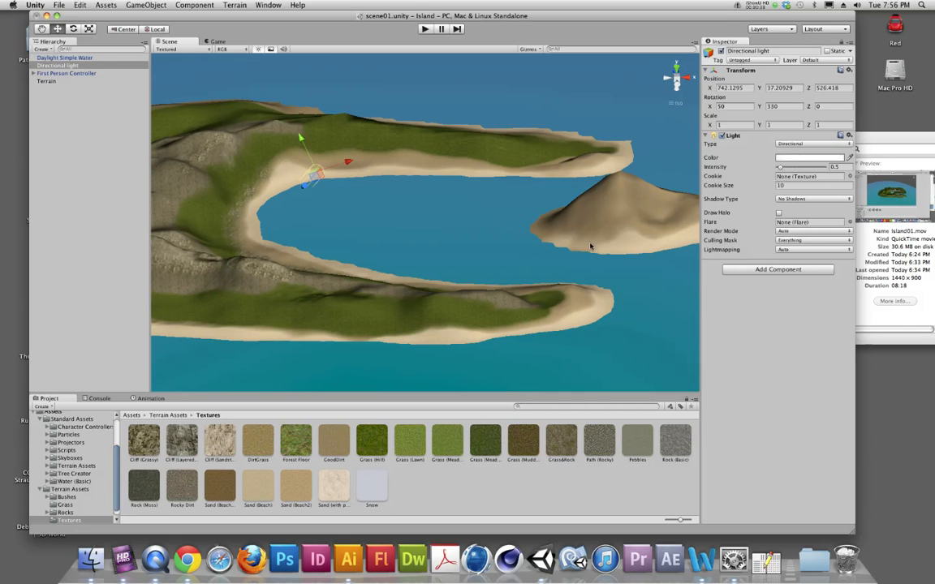
middle_click_drag(607, 248, 549, 271)
left_click_drag(549, 271, 550, 301, "alt")
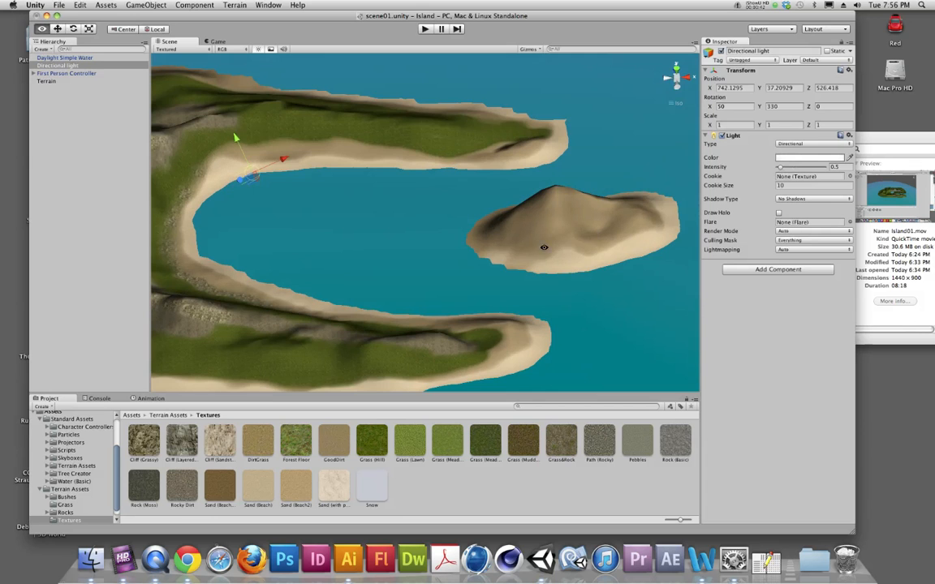
left_click_drag(545, 245, 543, 298, "alt")
left_click_drag(584, 198, 565, 212, "alt")
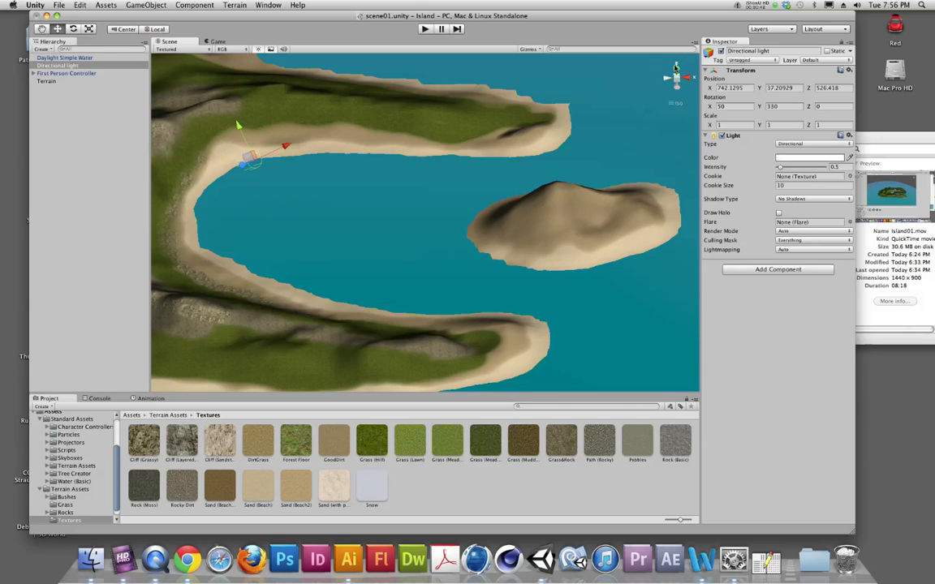
left_click(675, 65)
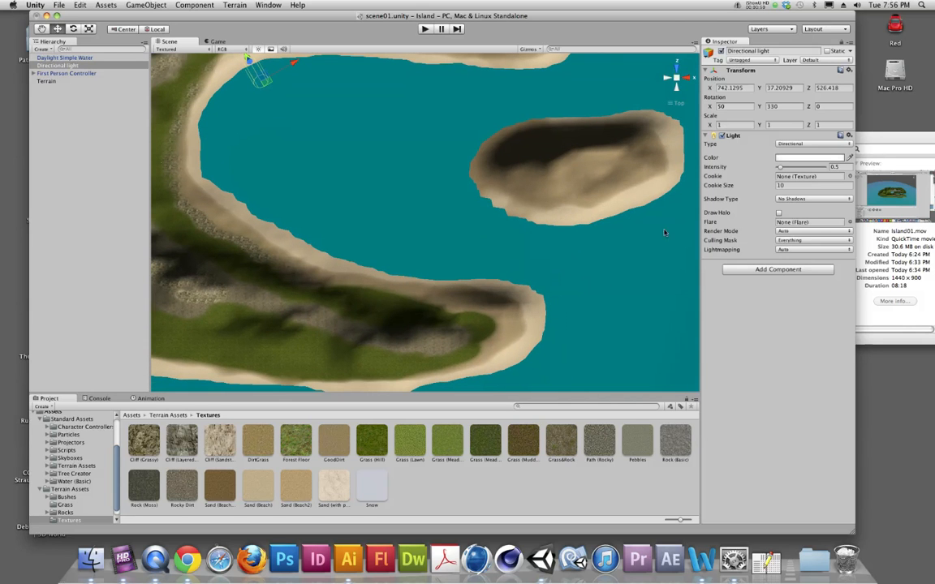
left_click(47, 81)
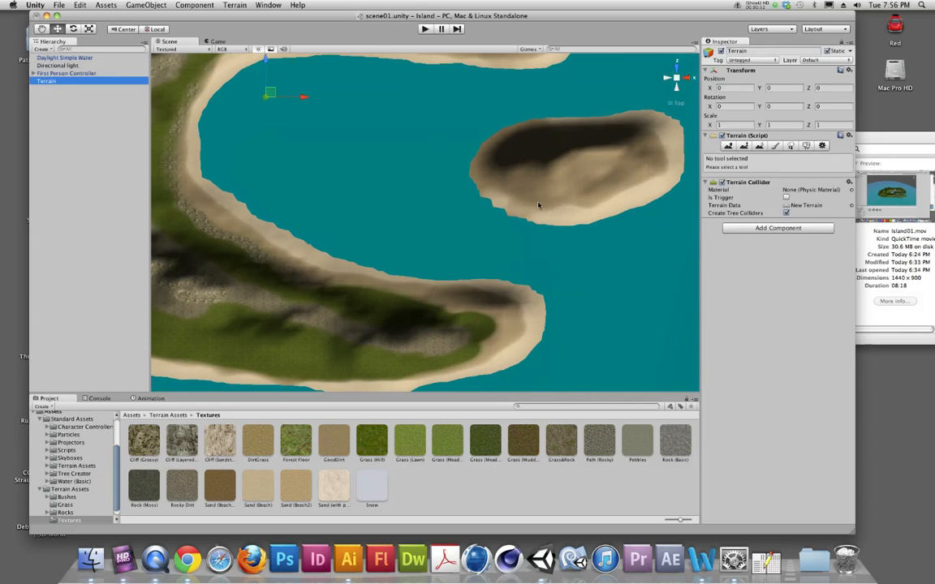
Carve a small crater into the small island's peak with Raise / Lower Terrain, using the third round brush at size 17
left_click(745, 147)
left_click_drag(621, 193, 627, 107, "alt")
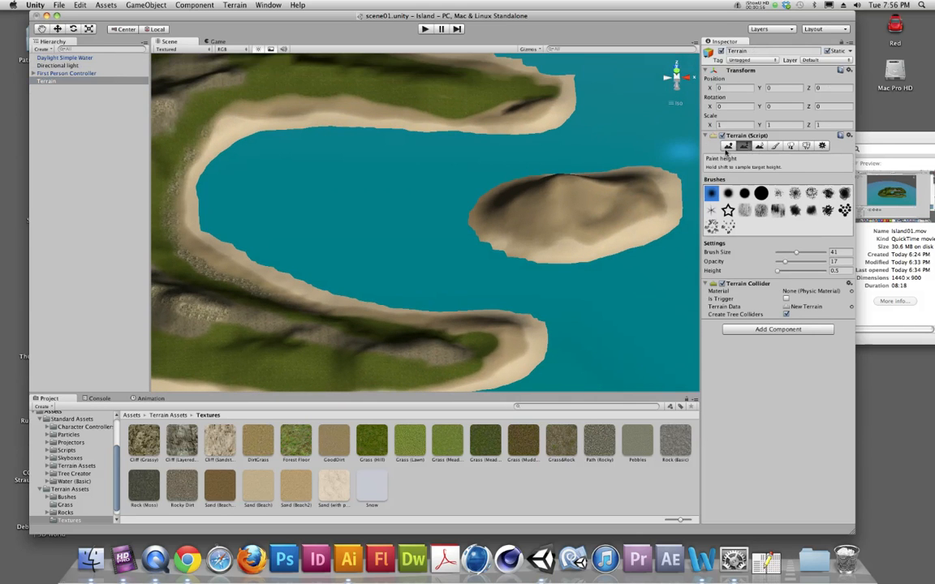
left_click(728, 146)
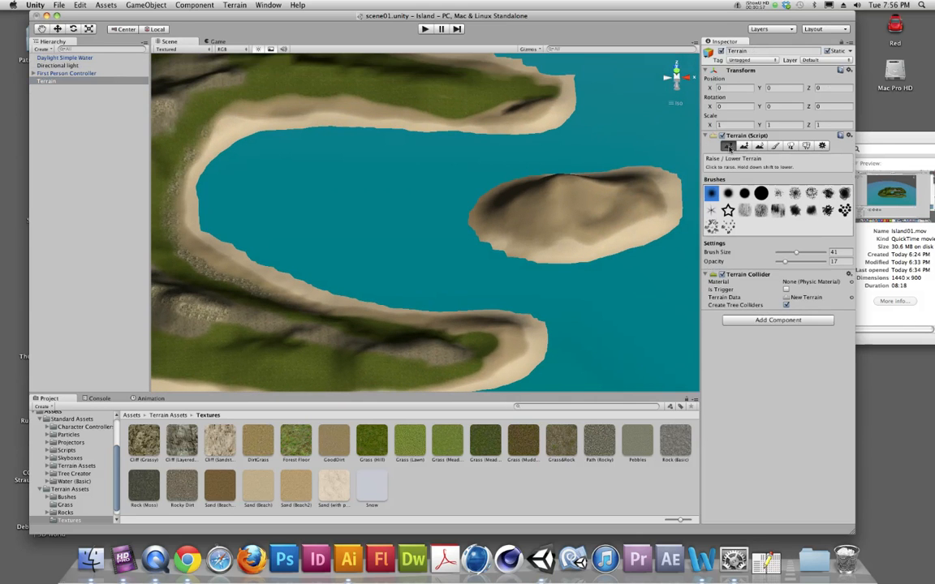
left_click(744, 194)
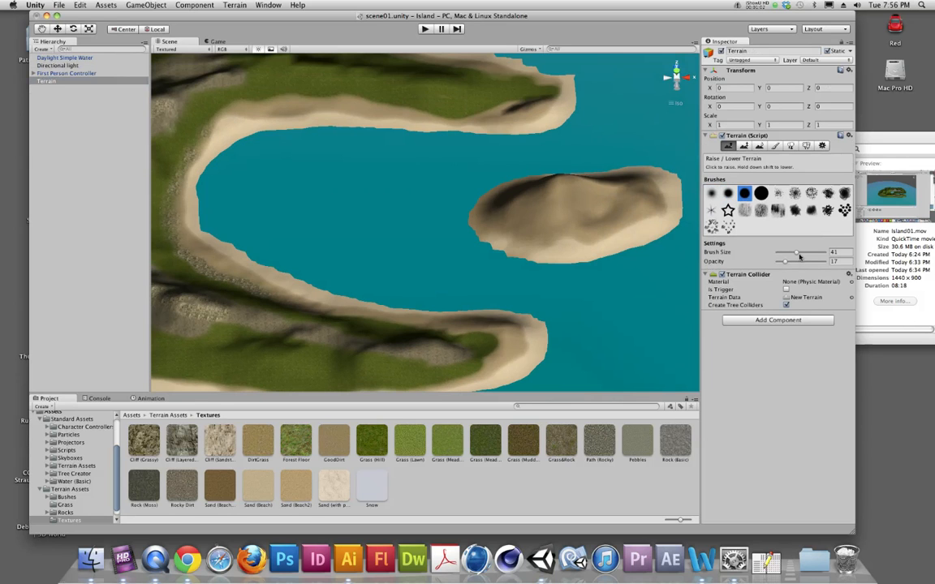
left_click_drag(796, 255, 788, 255)
left_click_drag(557, 182, 567, 235, "alt")
left_click_drag(785, 254, 783, 254)
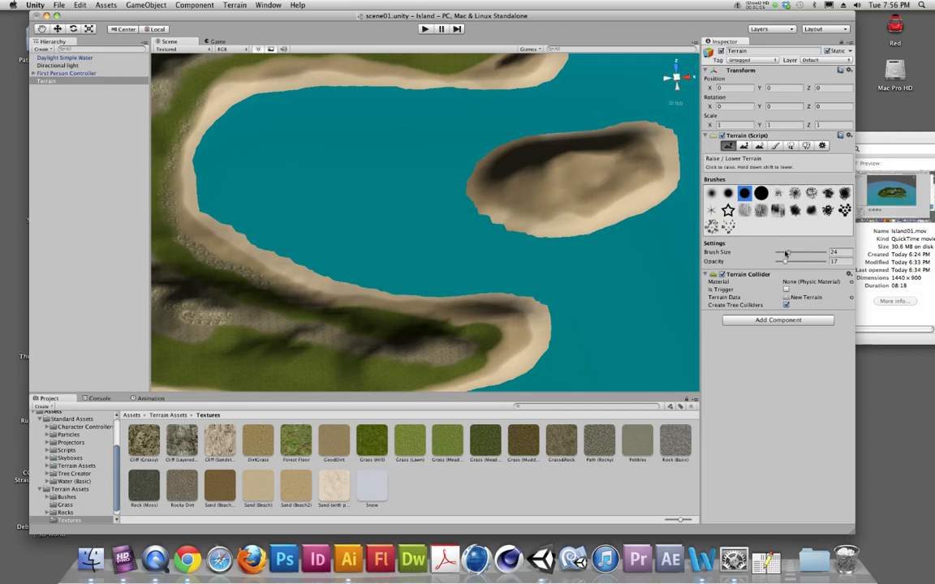
left_click_drag(563, 161, 560, 227)
left_click_drag(564, 180, 567, 171, "alt")
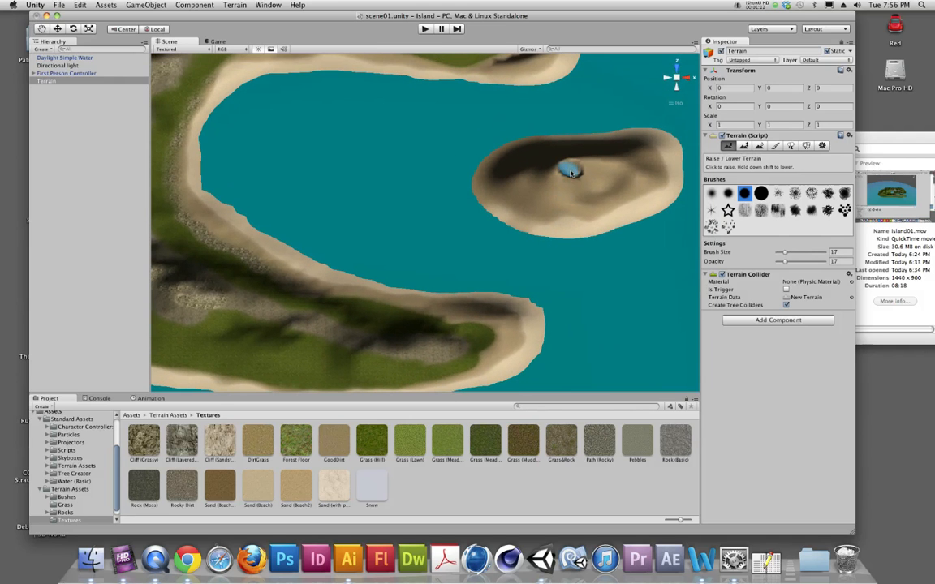
Deepen the crater in the island's peak with Paint Height set to 10, using the second, softer round brush
left_click(744, 146)
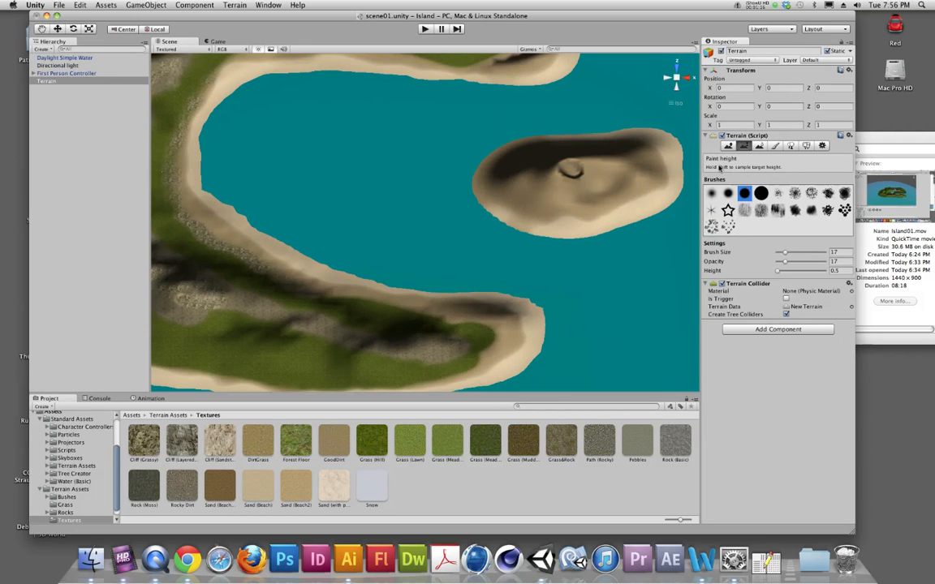
left_click(838, 271)
left_click(728, 193)
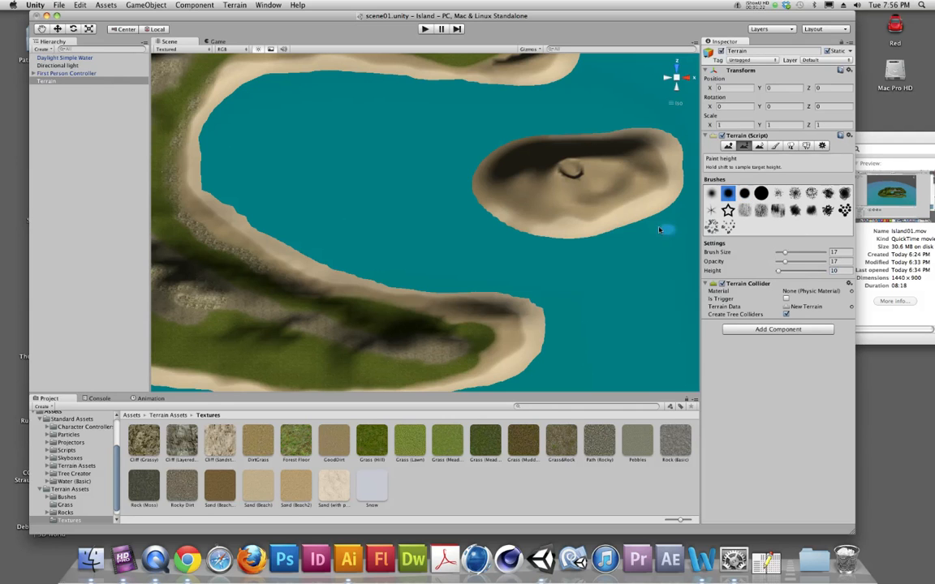
left_click(570, 171)
scroll(600, 215, "up", 4)
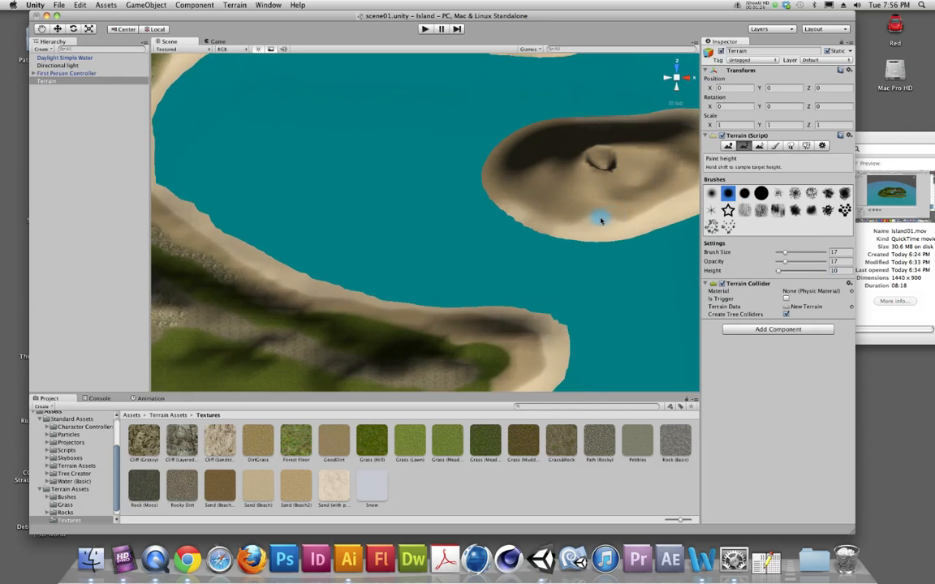
middle_click_drag(624, 215, 444, 238, "alt")
scroll(460, 238, "up", 4, "alt")
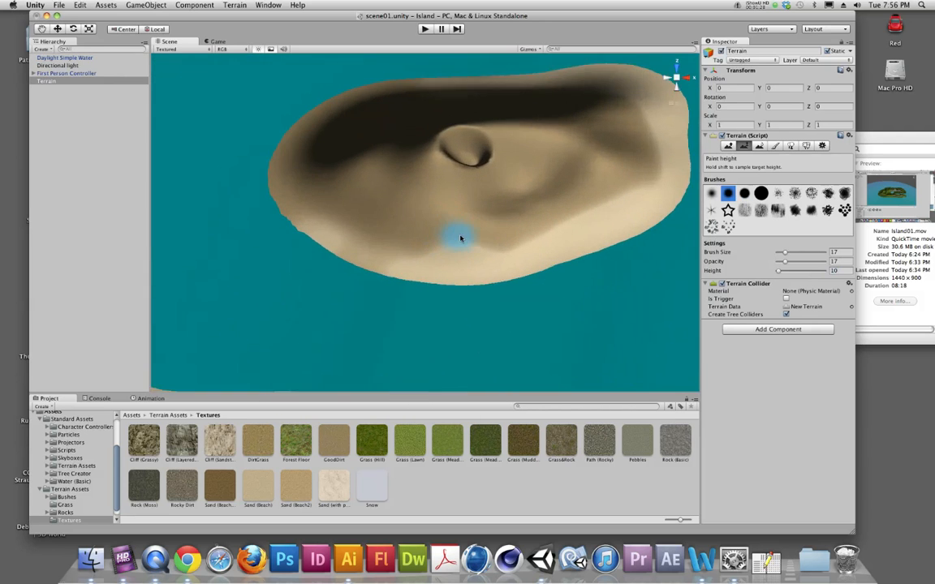
left_click_drag(465, 229, 474, 121, "alt")
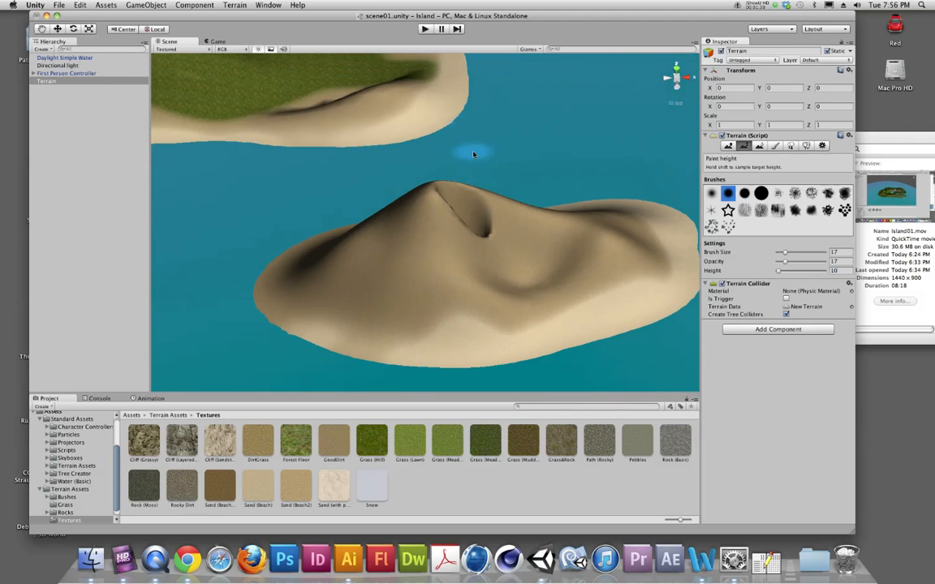
left_click_drag(488, 236, 472, 209)
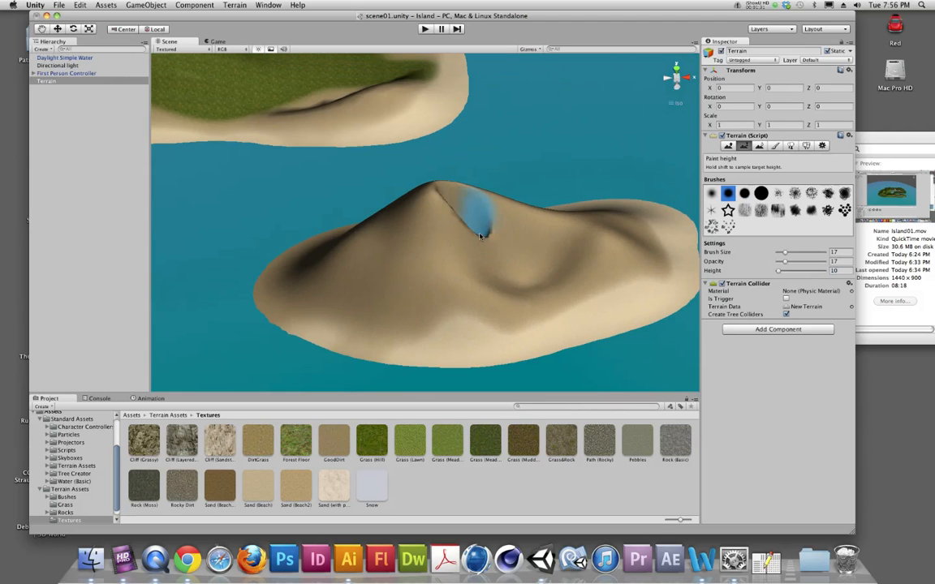
Raise a second sharp summit on the crater's rim and rough ridges down the slope with Raise / Lower Terrain
left_click(729, 146)
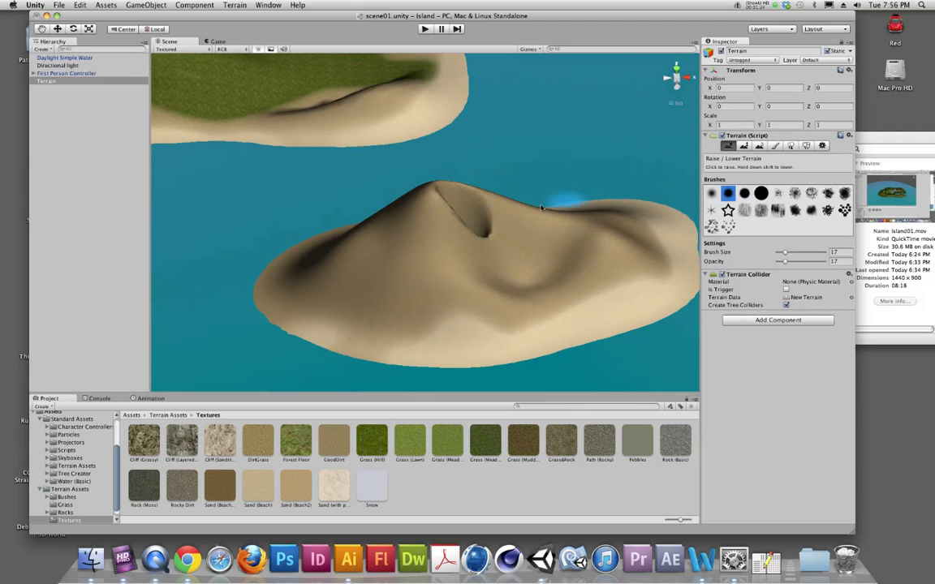
mouse_move(470, 235)
left_mouse_down()
mouse_move(476, 245)
mouse_move(497, 229)
mouse_move(494, 219)
mouse_move(501, 247)
mouse_move(390, 286)
mouse_move(463, 274)
mouse_move(495, 333)
mouse_move(531, 312)
mouse_move(632, 339)
mouse_move(561, 349)
mouse_move(636, 355)
left_mouse_up()
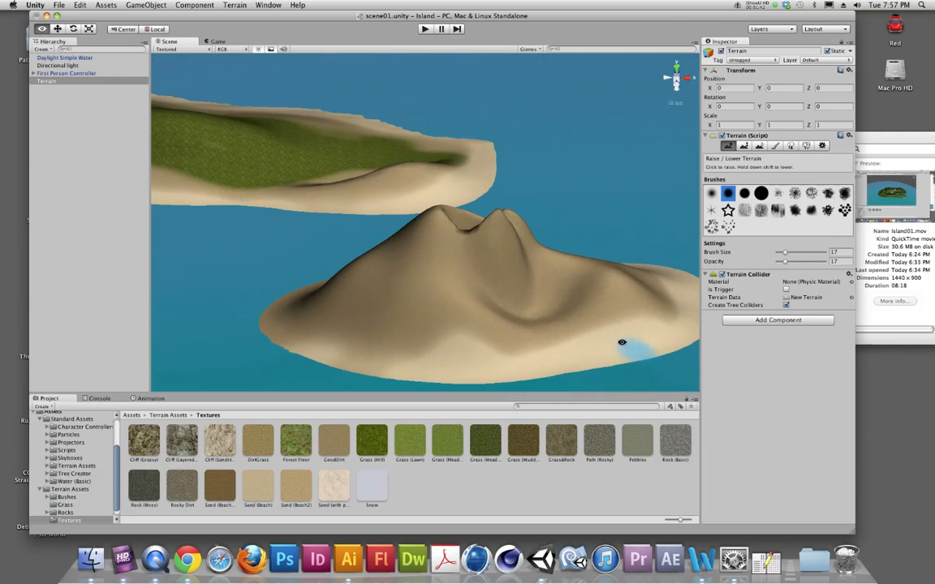
mouse_move(517, 324)
left_mouse_down()
mouse_move(533, 314)
mouse_move(521, 304)
mouse_move(538, 271)
mouse_move(483, 292)
mouse_move(487, 321)
mouse_move(440, 313)
left_mouse_up()
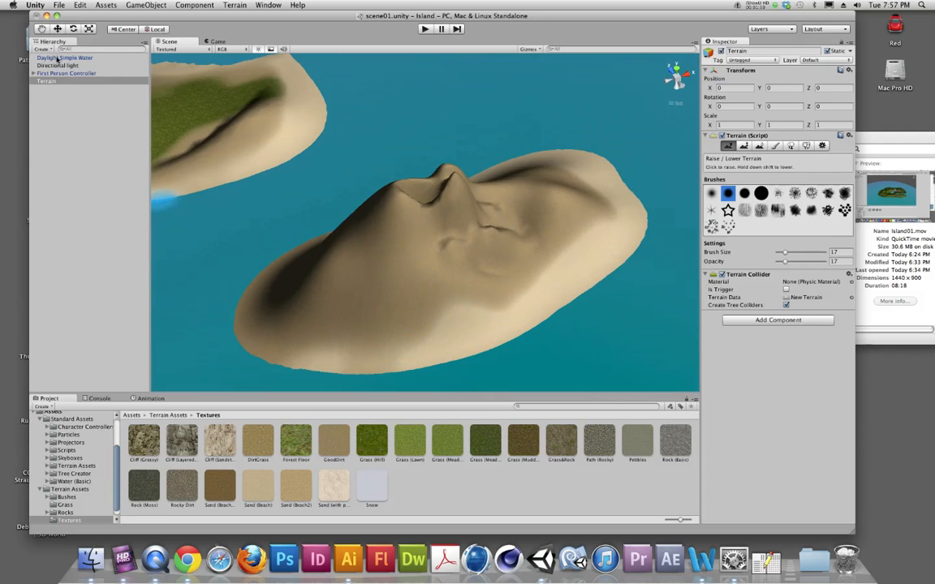
Paint the brown grass-and-rock texture onto the mountain's front slope, with brush size 17 and opacity 63
left_click(50, 81)
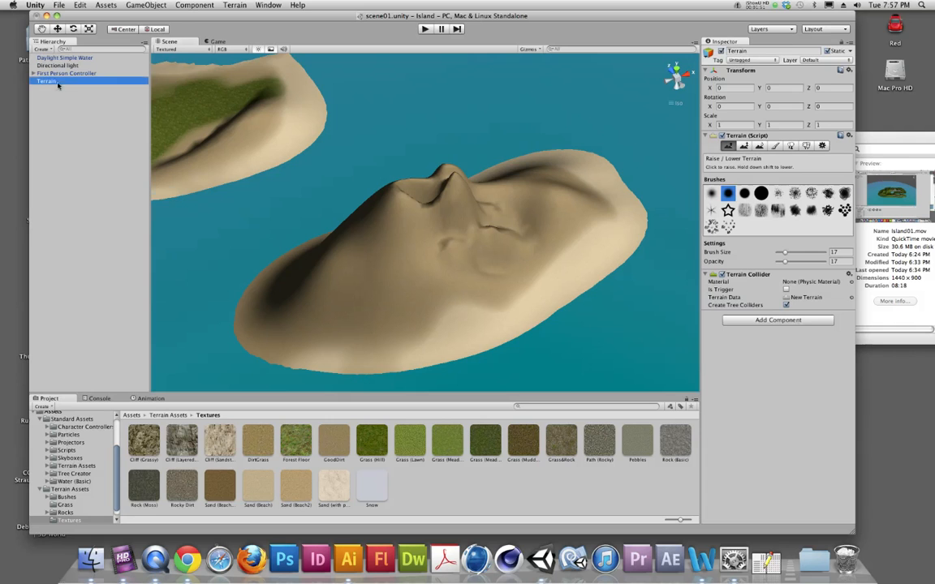
left_click(775, 146)
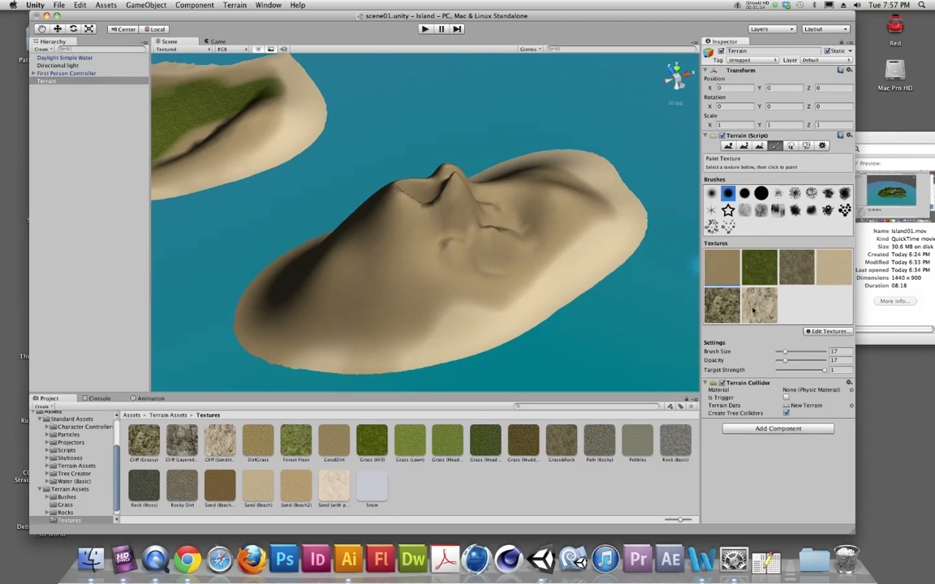
left_click(792, 272)
mouse_move(407, 286)
left_mouse_down()
mouse_move(417, 271)
mouse_move(376, 260)
mouse_move(506, 233)
mouse_move(470, 275)
mouse_move(333, 303)
mouse_move(523, 226)
mouse_move(471, 198)
left_mouse_up()
left_click_drag(785, 360, 806, 360)
left_click_drag(448, 321, 434, 271, "alt")
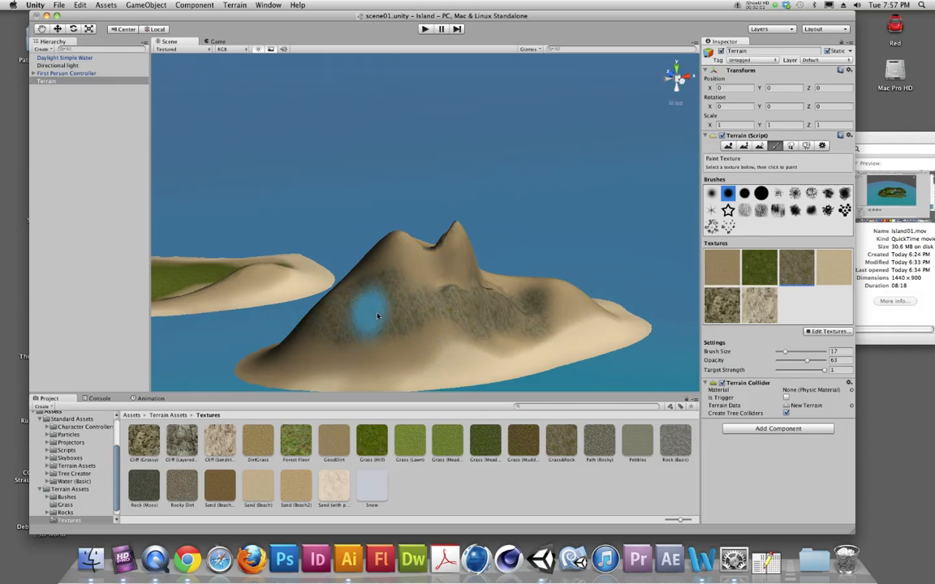
Extend the brown grass-and-rock texture around the mountain's remaining slopes, leaving the beach as sand
left_click_drag(359, 327, 542, 341, "alt")
mouse_move(353, 308)
left_mouse_down()
mouse_move(302, 335)
mouse_move(352, 310)
mouse_move(341, 345)
mouse_move(202, 369)
left_mouse_up()
mouse_move(536, 344)
left_mouse_down()
mouse_move(476, 318)
mouse_move(478, 300)
mouse_move(538, 377)
mouse_move(405, 360)
mouse_move(454, 362)
left_mouse_up()
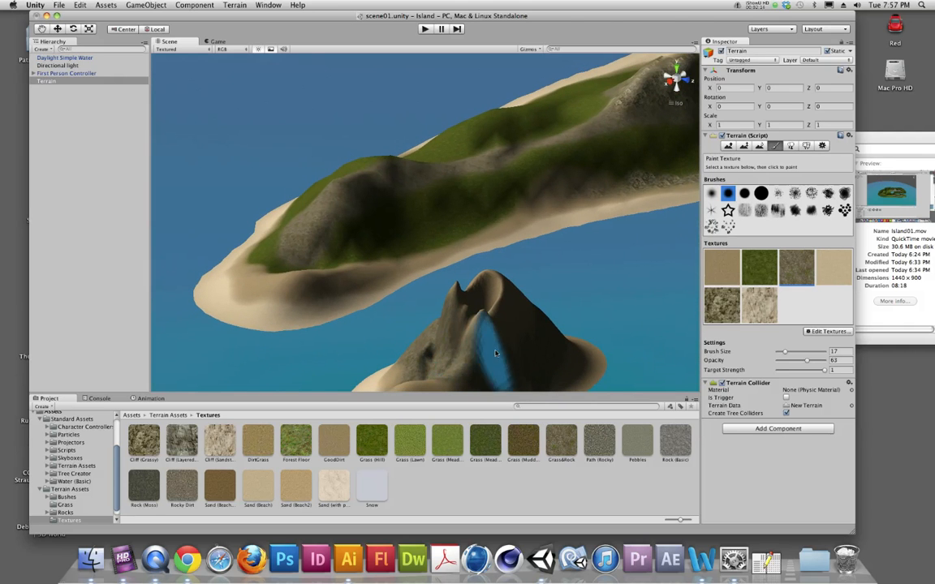
left_click_drag(386, 363, 657, 331, "alt")
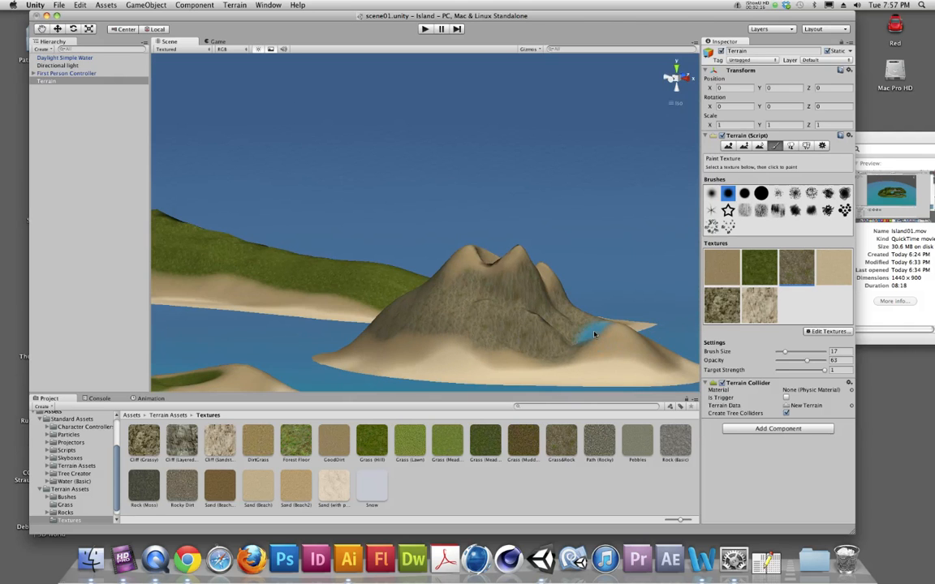
left_click_drag(486, 324, 447, 367, "alt")
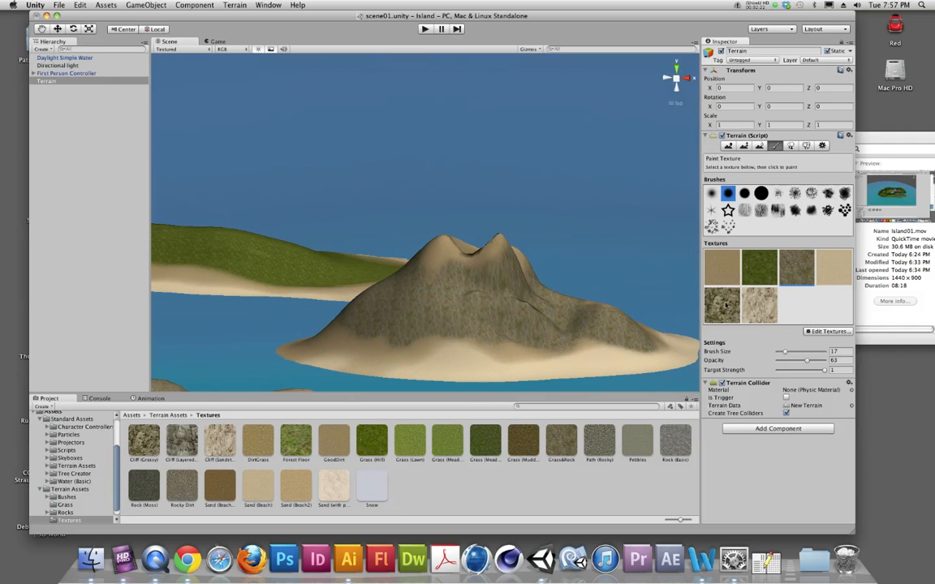
Paint the dark cliff texture over the twin summits and around the crater at opacity 63
mouse_move(433, 256)
left_mouse_down()
mouse_move(511, 255)
mouse_move(483, 274)
left_mouse_up()
mouse_move(479, 277)
left_mouse_down("alt")
mouse_move(472, 295)
mouse_move(536, 323)
mouse_move(486, 301)
mouse_move(410, 325)
left_mouse_up("alt")
mouse_move(446, 278)
left_mouse_down("alt")
mouse_move(658, 346)
mouse_move(595, 314)
mouse_move(568, 335)
mouse_move(493, 271)
left_mouse_up("alt")
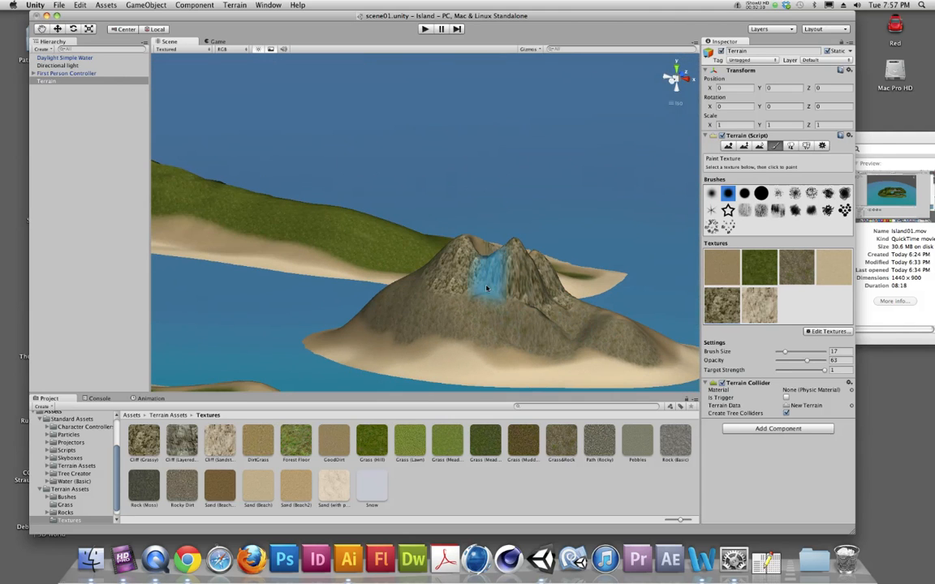
mouse_move(396, 296)
left_mouse_down("alt")
mouse_move(572, 343)
mouse_move(370, 307)
left_mouse_up("alt")
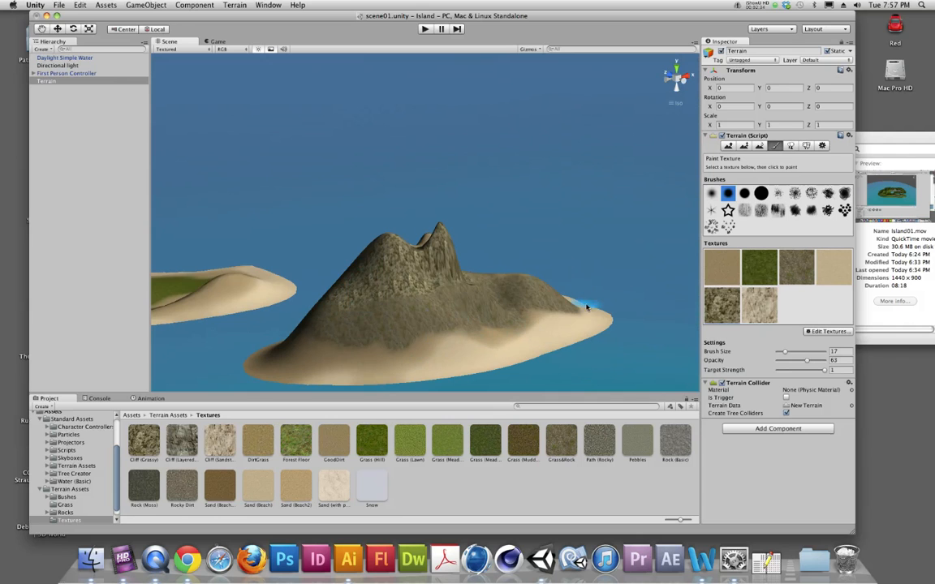
left_click_drag(503, 292, 567, 277, "alt")
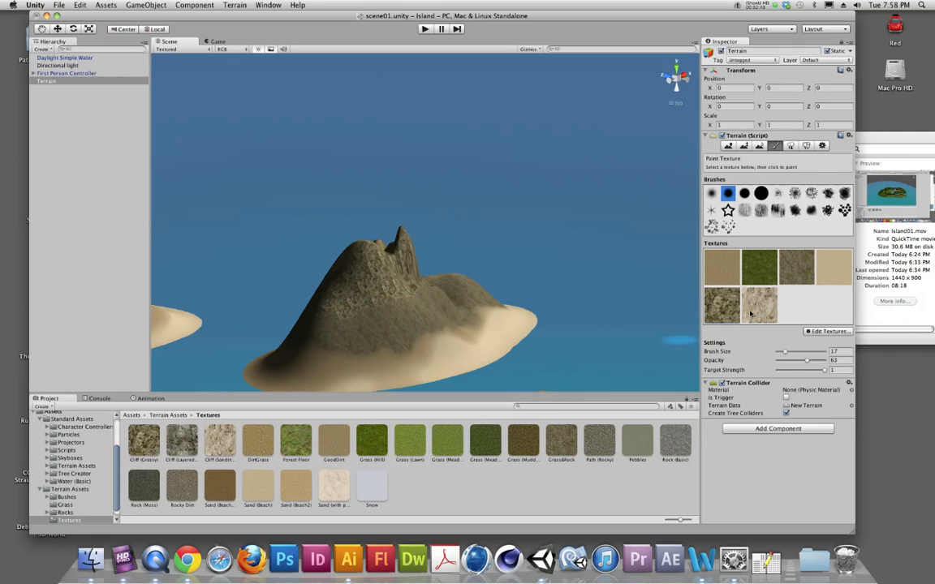
Paint the pale sandstone cliff texture over the mountain's lower slopes and reapply the dark cliff texture around the summits
mouse_move(392, 302)
left_mouse_down()
mouse_move(358, 305)
mouse_move(359, 349)
mouse_move(470, 328)
left_mouse_up()
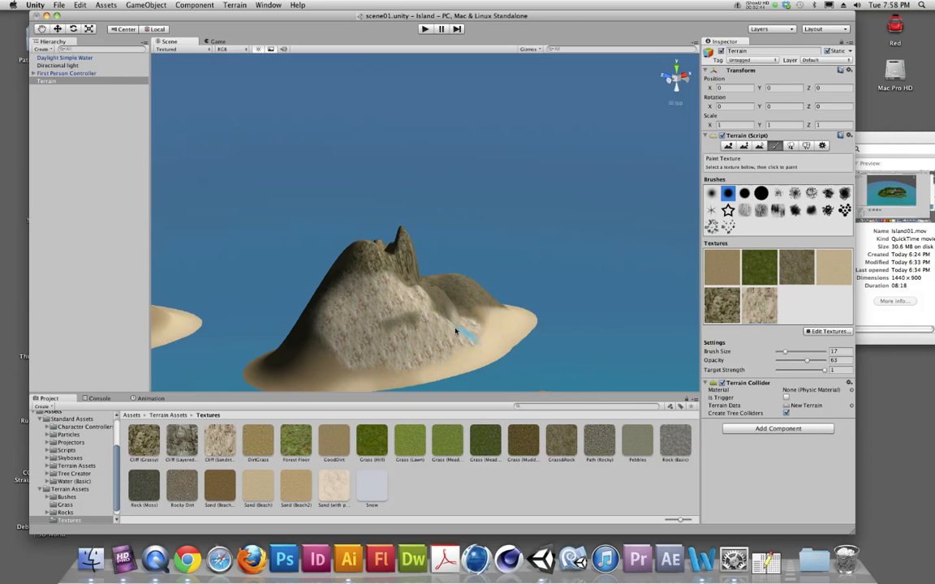
left_click_drag(332, 326, 458, 334, "alt")
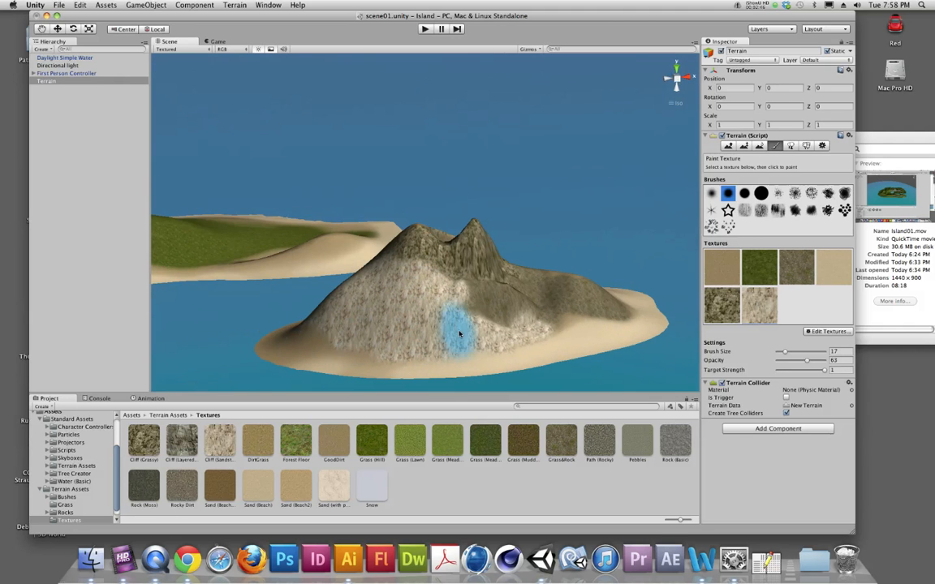
mouse_move(568, 302)
left_mouse_down("alt")
mouse_move(344, 328)
mouse_move(594, 366)
mouse_move(475, 255)
mouse_move(459, 268)
mouse_move(463, 284)
left_mouse_up("alt")
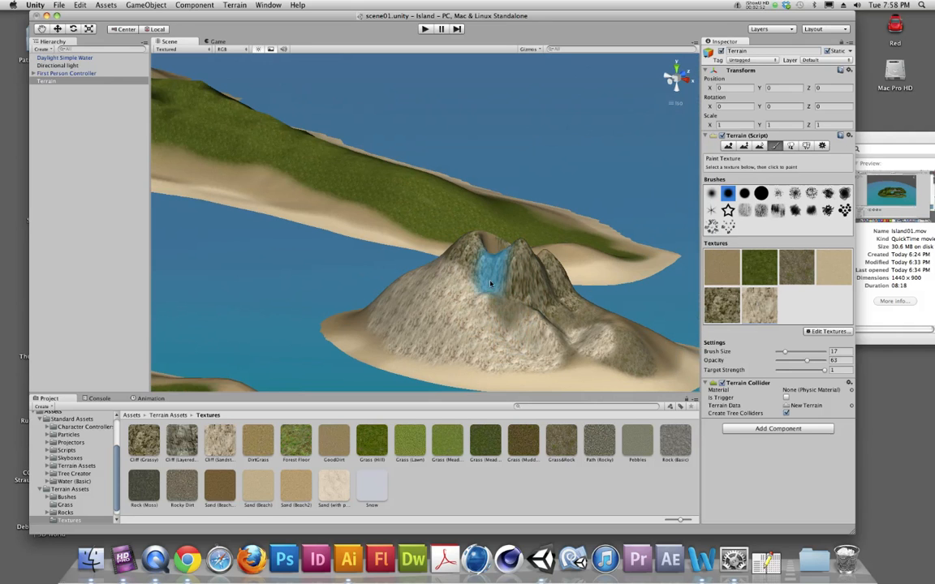
left_click(714, 298)
mouse_move(456, 297)
left_mouse_down()
mouse_move(438, 274)
mouse_move(485, 305)
mouse_move(484, 315)
mouse_move(490, 309)
mouse_move(434, 317)
mouse_move(431, 328)
left_mouse_up()
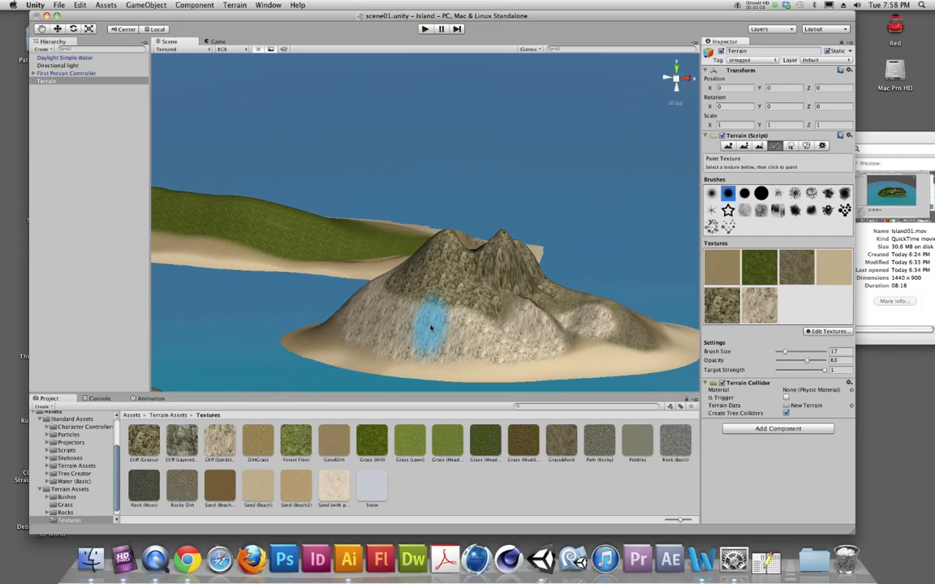
Open the Particles folder in Standard Assets and expand its subfolders
left_click(73, 418)
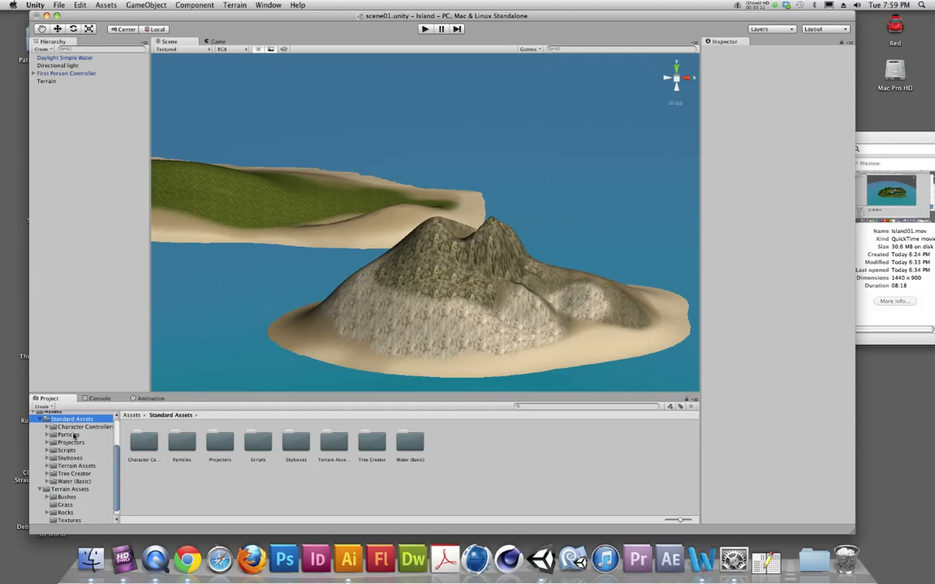
left_click(68, 435)
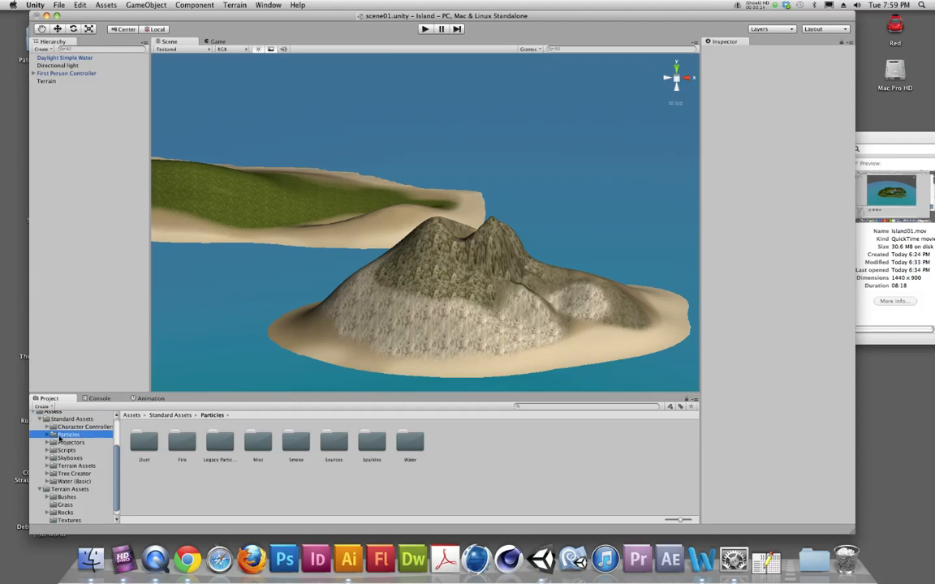
left_click(49, 435)
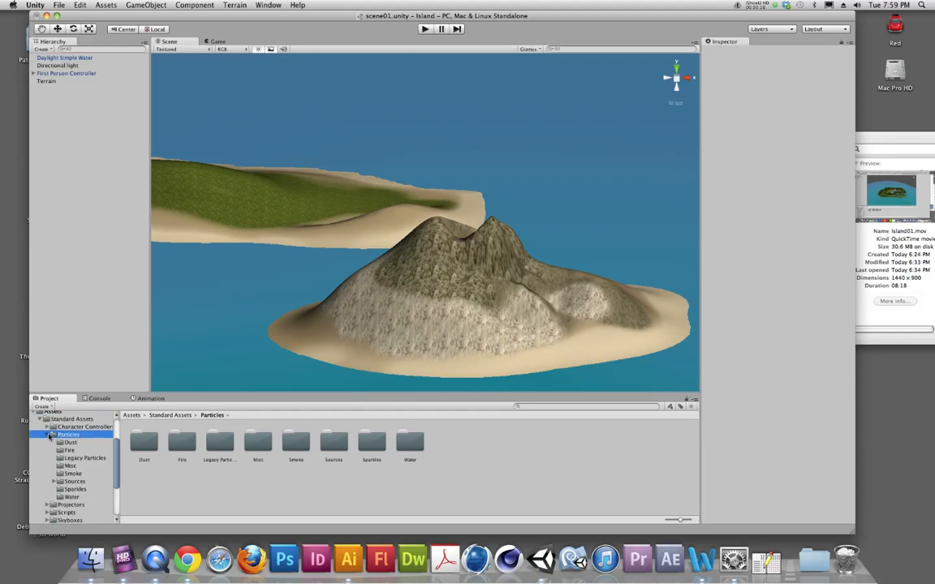
Open the Smoke particles folder and locate the Particles package among the importable asset packages
left_click(72, 474)
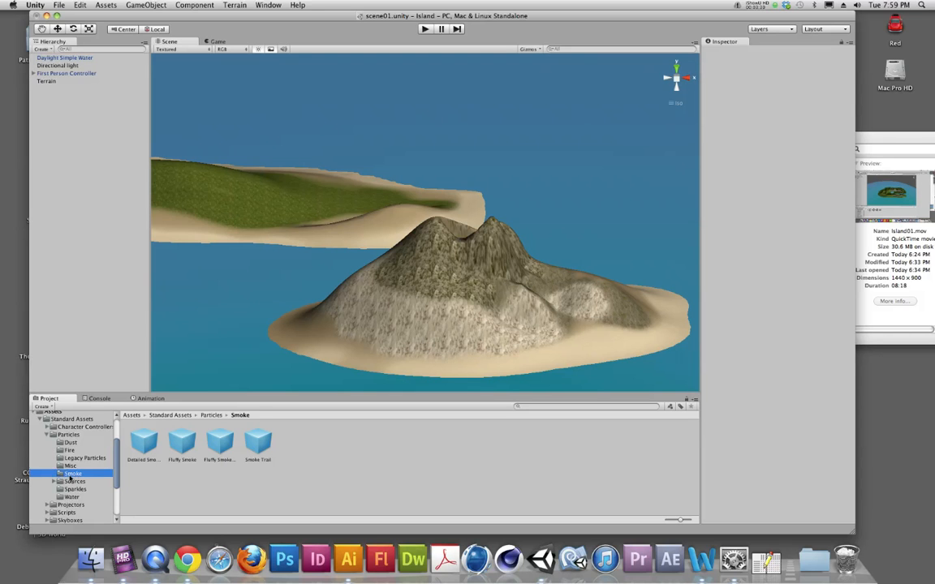
left_click(104, 5)
mouse_move(119, 70)
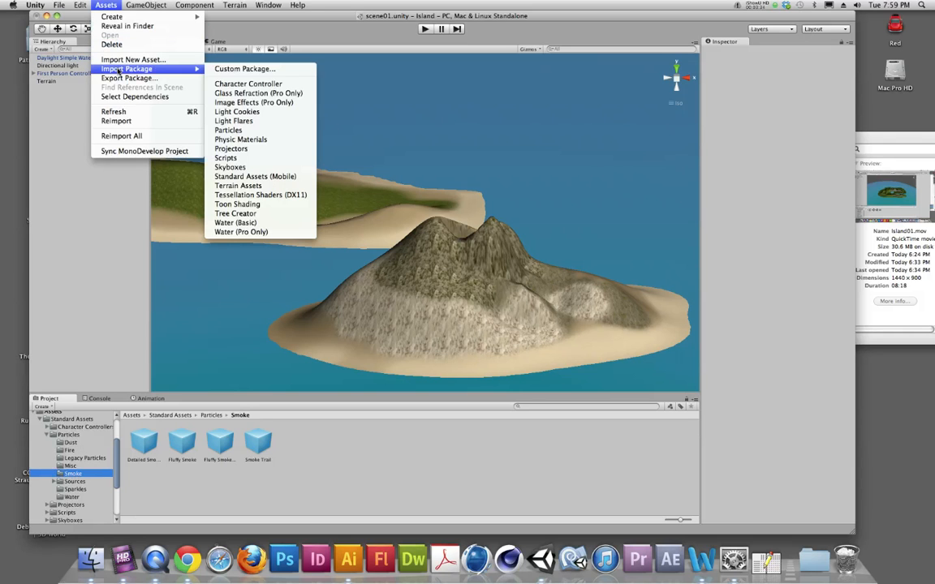
left_click(233, 131)
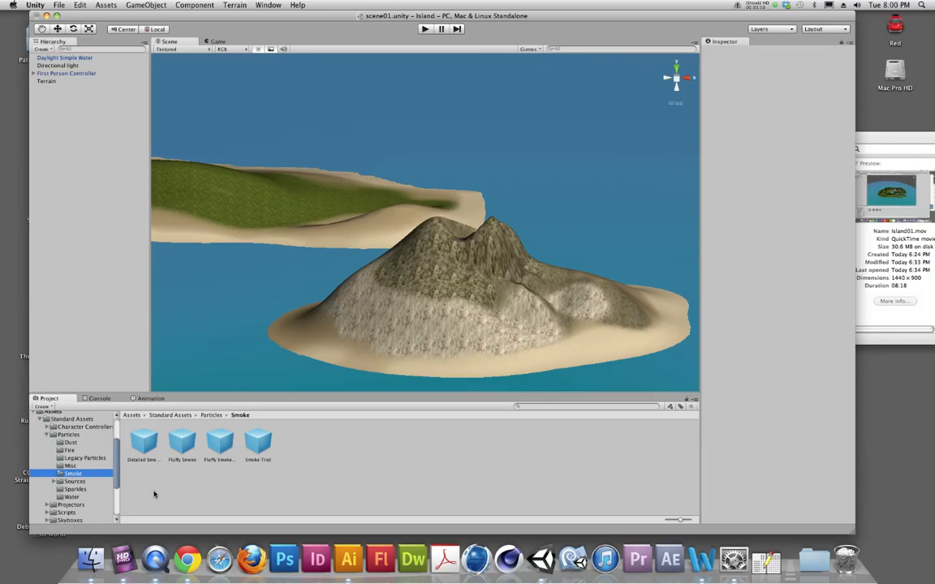
Place the Fluffy Smoke Large prefab in the scene, aiming at the volcano's crater, and check its position from several angles
left_click(222, 438)
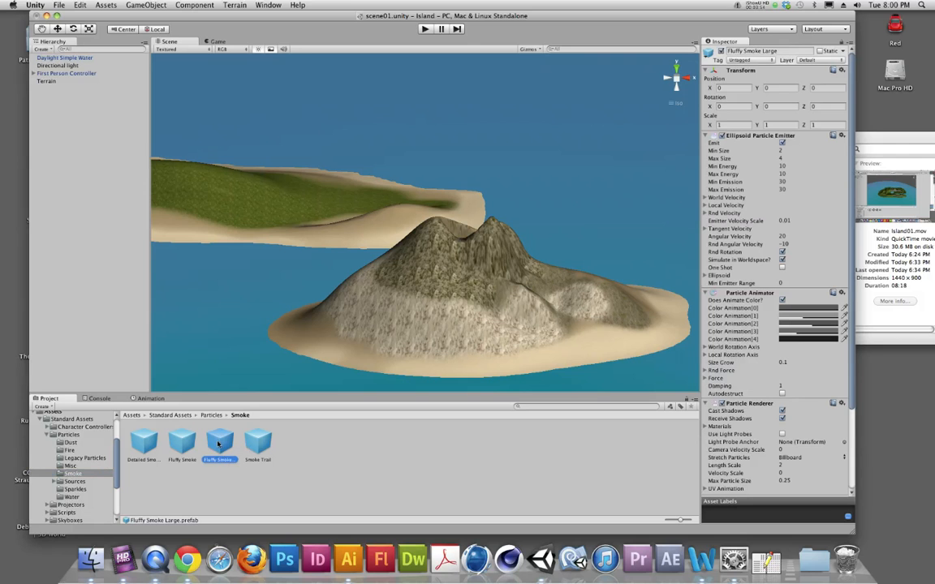
left_click_drag(219, 444, 471, 229)
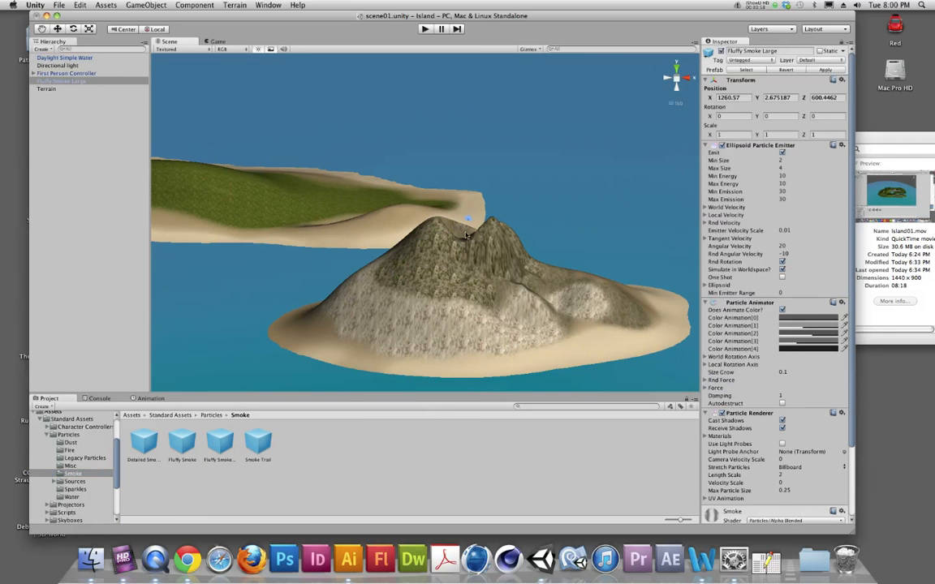
scroll(476, 218, "up", 10)
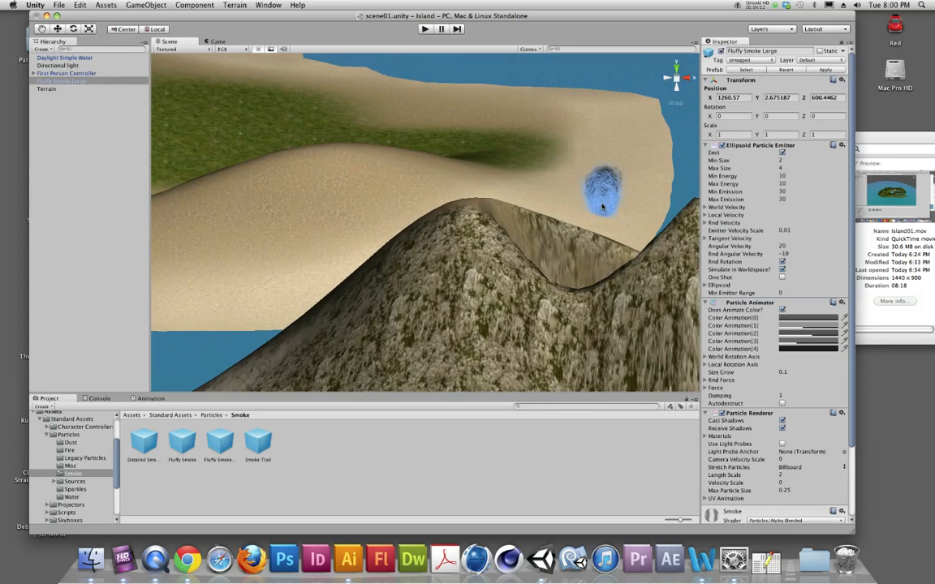
scroll(602, 210, "down", 8)
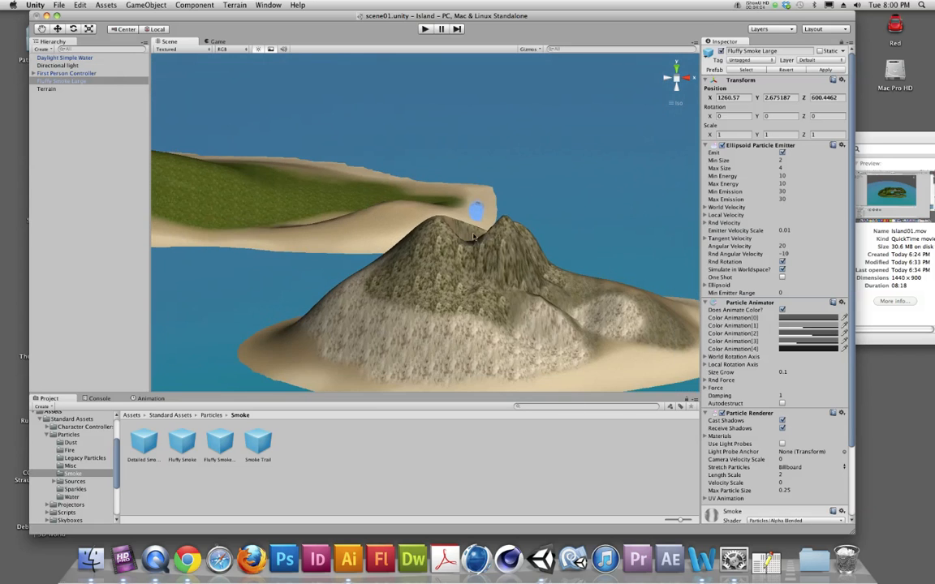
left_click_drag(514, 252, 618, 242, "alt")
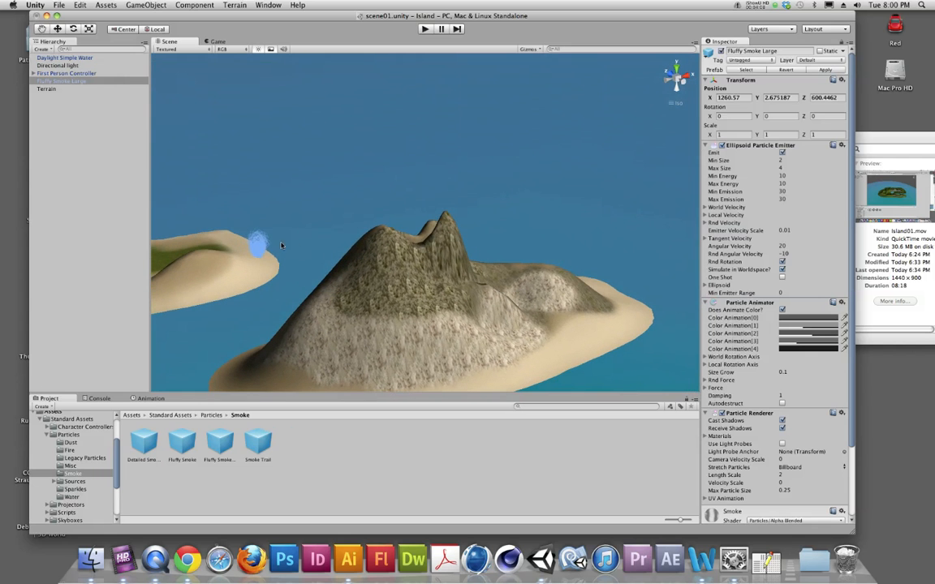
left_click_drag(308, 256, 316, 285, "alt")
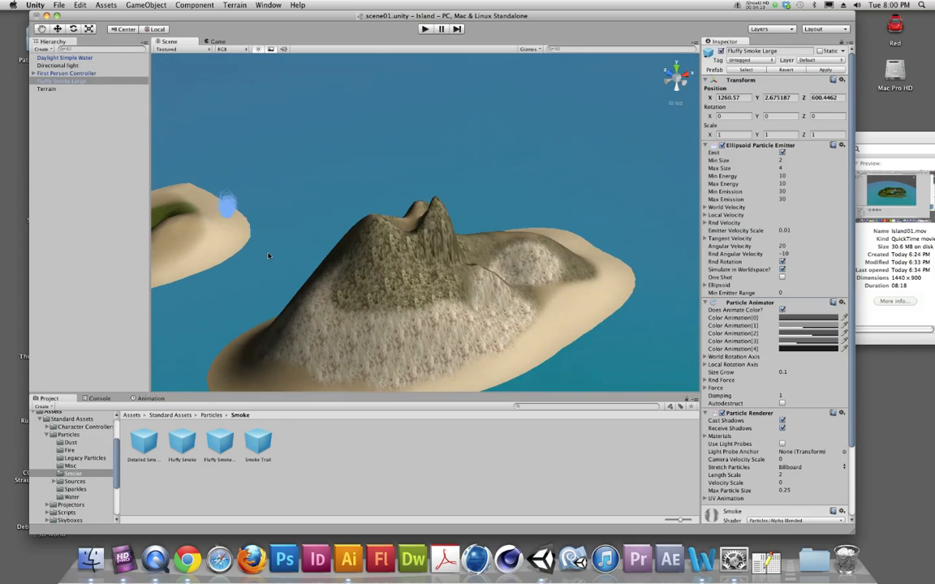
left_click_drag(347, 250, 337, 245, "alt")
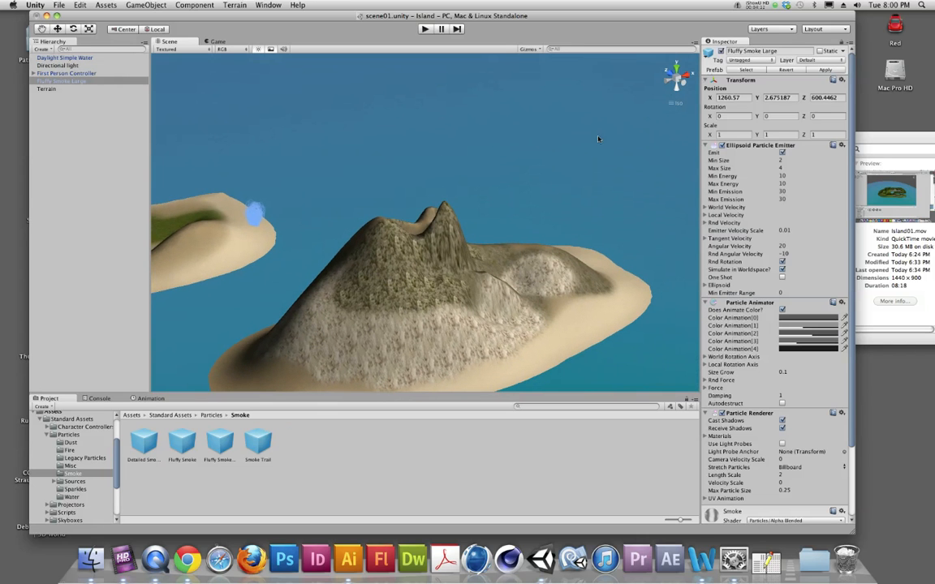
Using the top and right views, move the smoke emitter over the volcano's crater to about X 1263, Y 113, Z 387
left_click(677, 68)
scroll(479, 207, "down", 10)
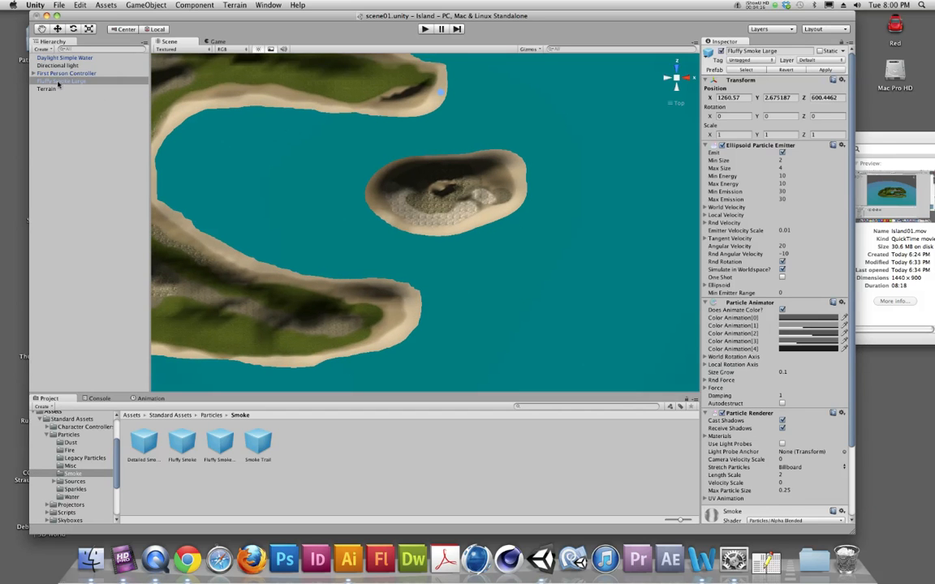
left_click(58, 81)
left_click(56, 29)
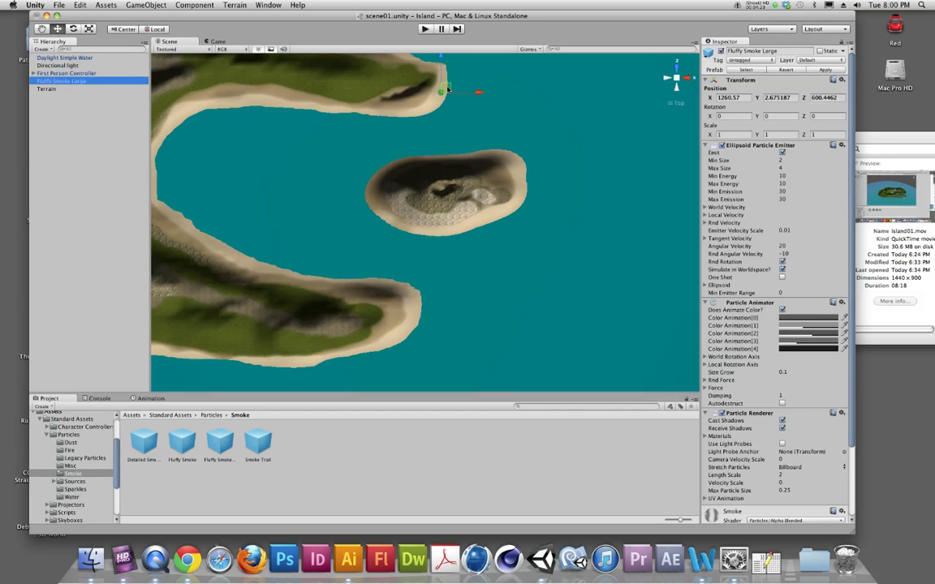
left_click_drag(446, 87, 533, 115)
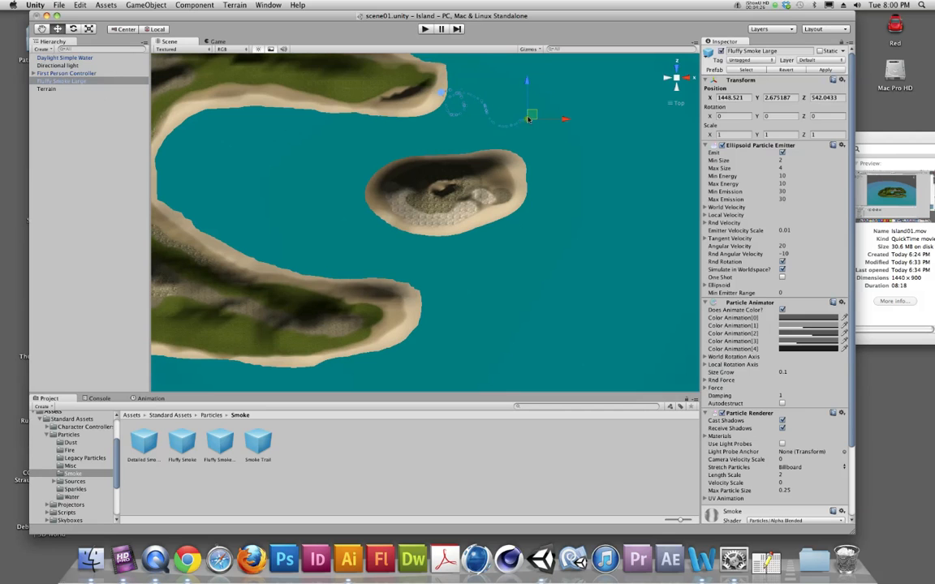
left_click_drag(533, 115, 447, 187)
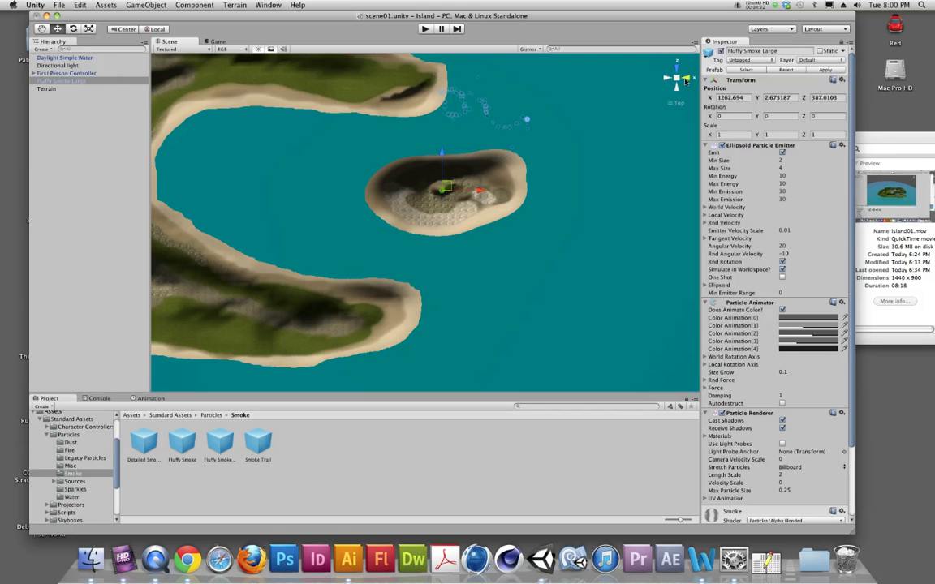
left_click(685, 78)
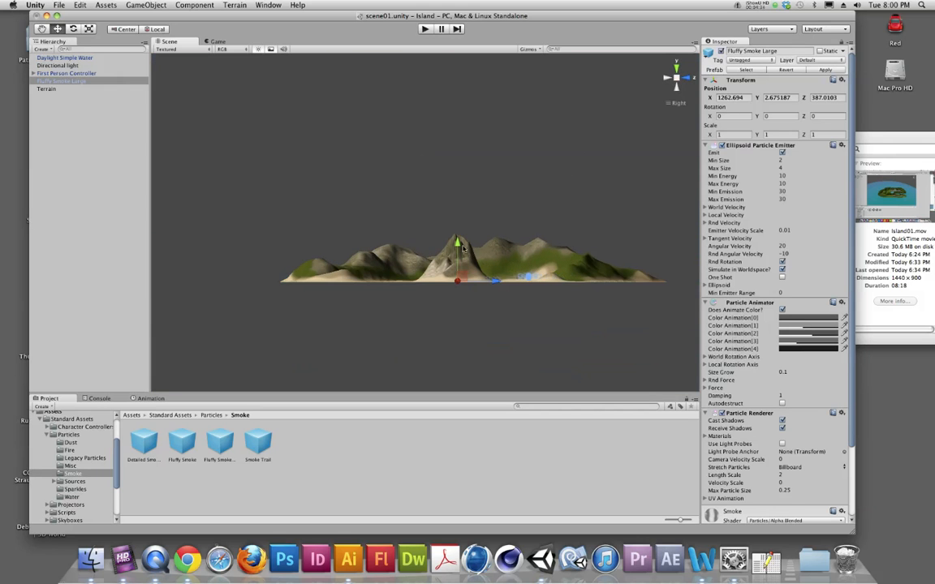
left_click_drag(460, 247, 462, 197)
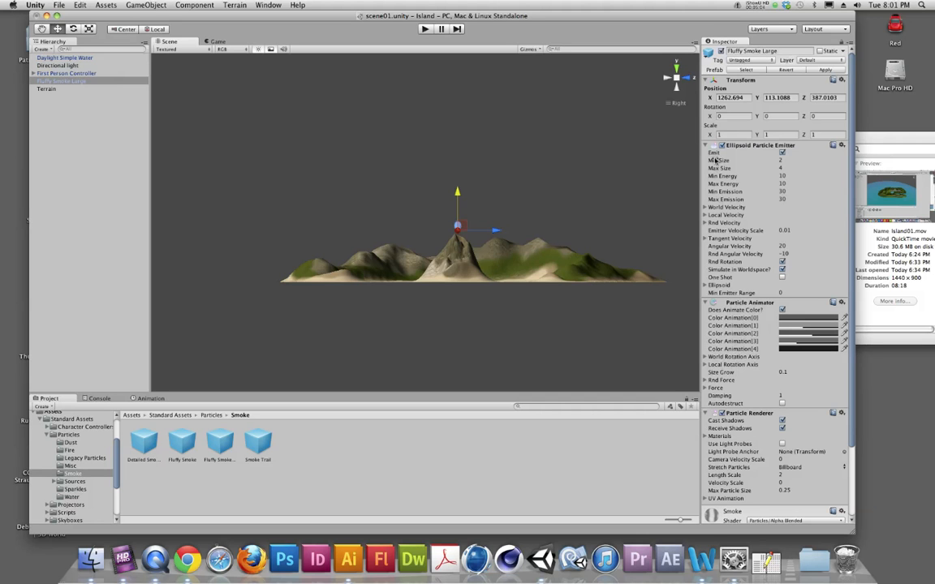
Set the smoke emitter's Min Size to 4.46 and Min Energy to 11.96
key("f")
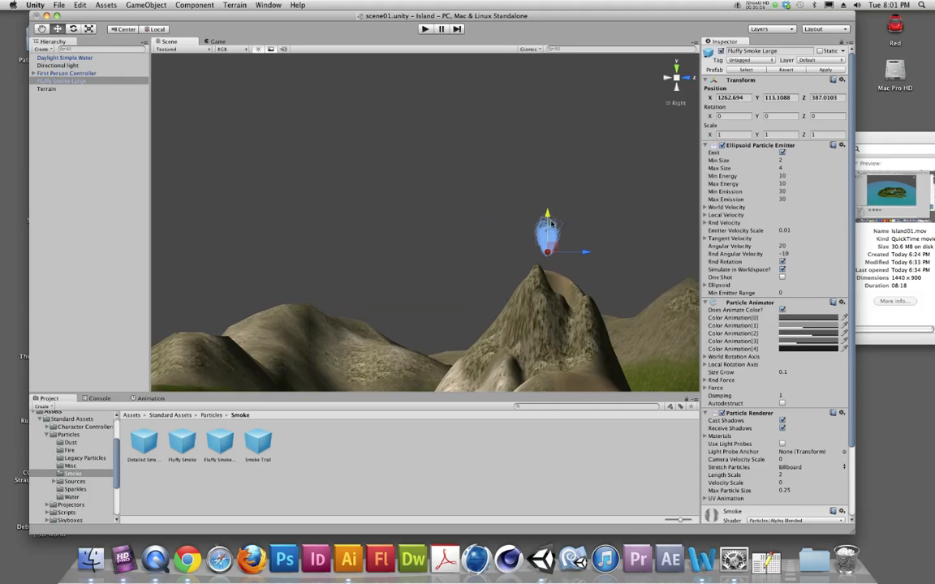
left_click_drag(556, 248, 511, 297, "alt")
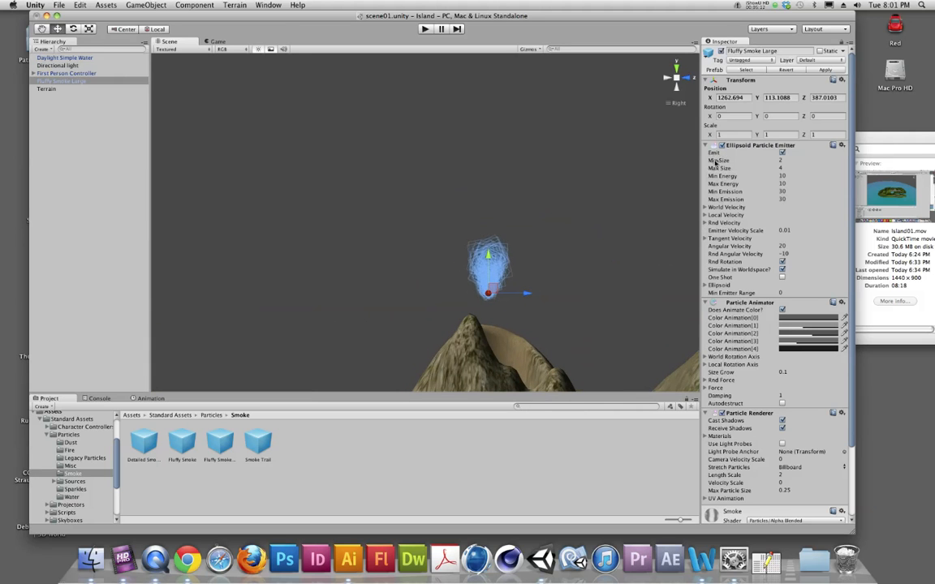
left_click_drag(715, 160, 756, 160)
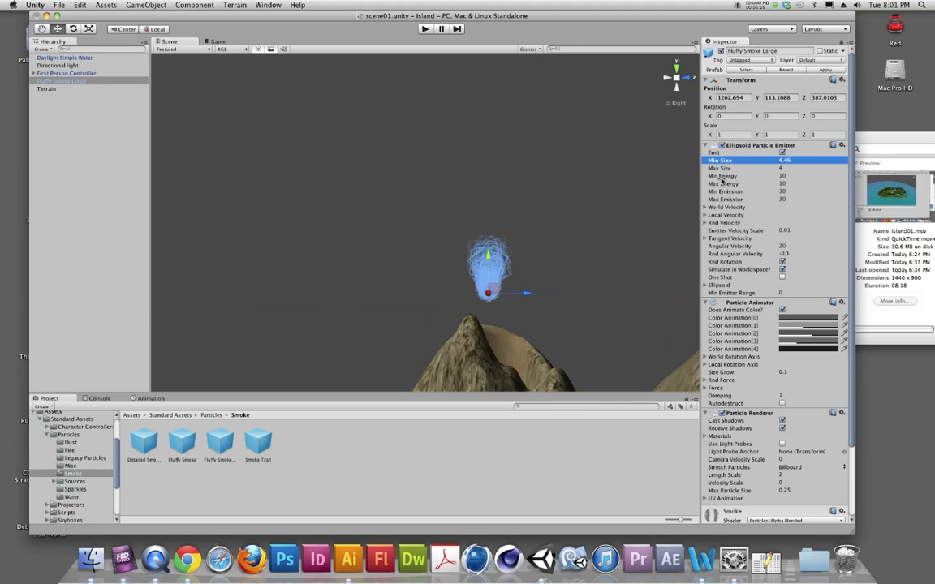
left_click_drag(722, 179, 745, 179)
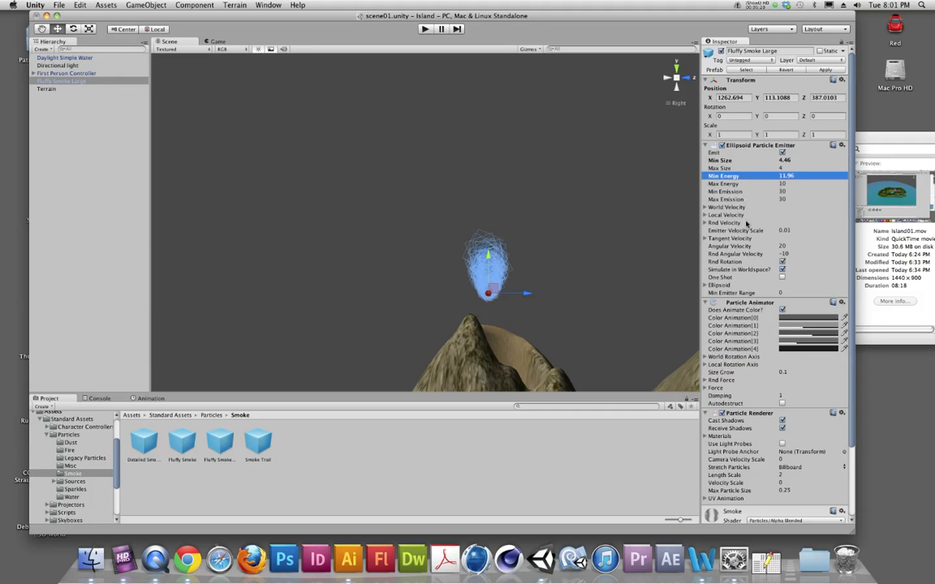
Set the smoke emitter's World Velocity to 5 on Y and 0.5 on Z
left_click(704, 207)
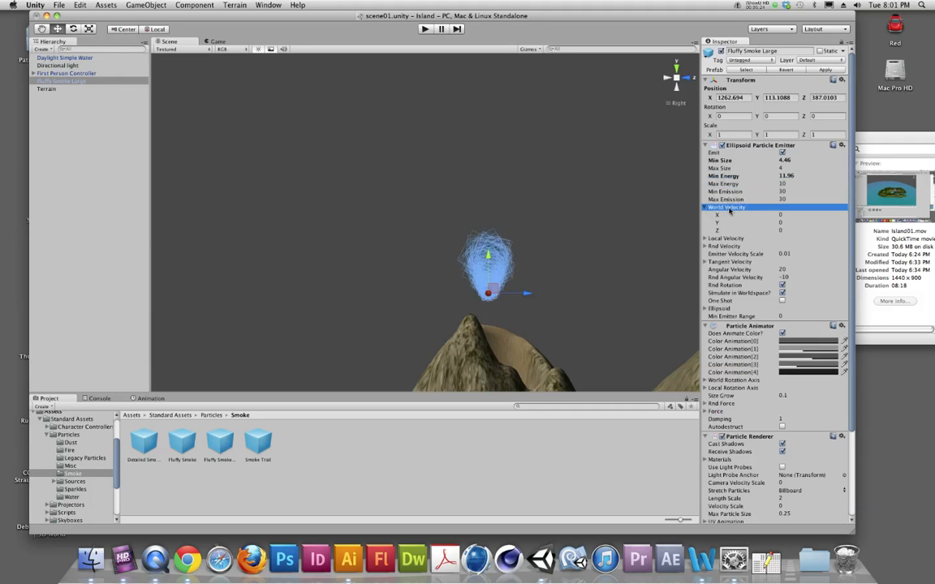
left_click_drag(717, 222, 781, 221)
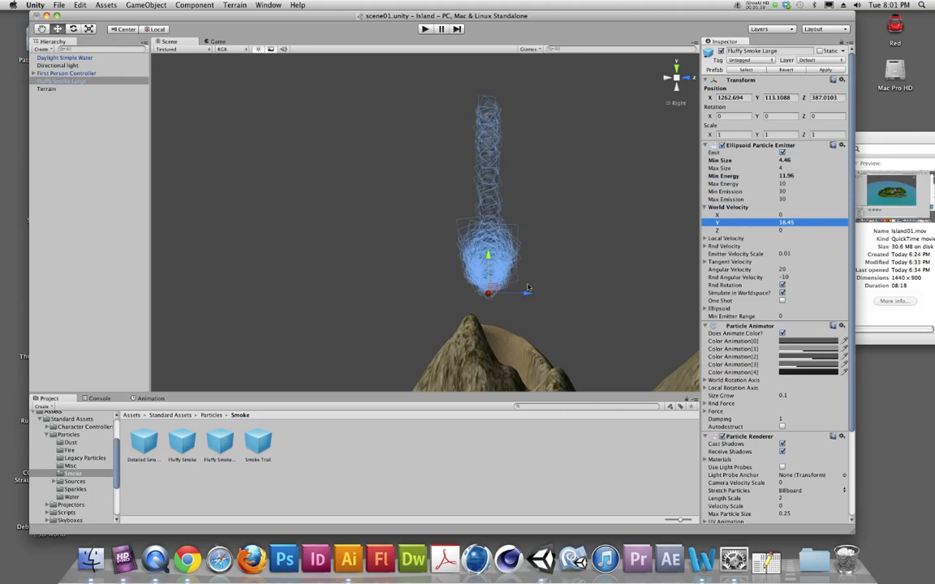
scroll(523, 255, "down", 5)
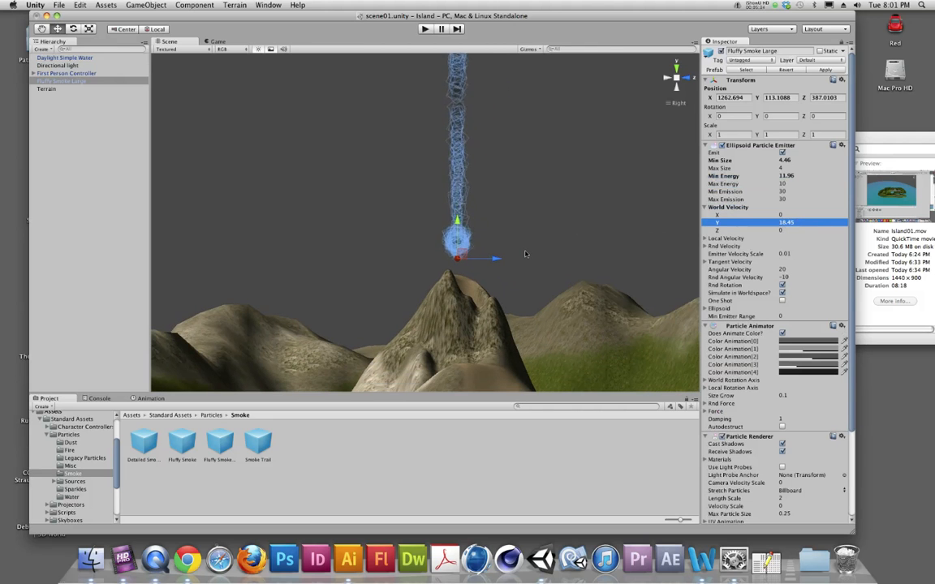
left_click(775, 223)
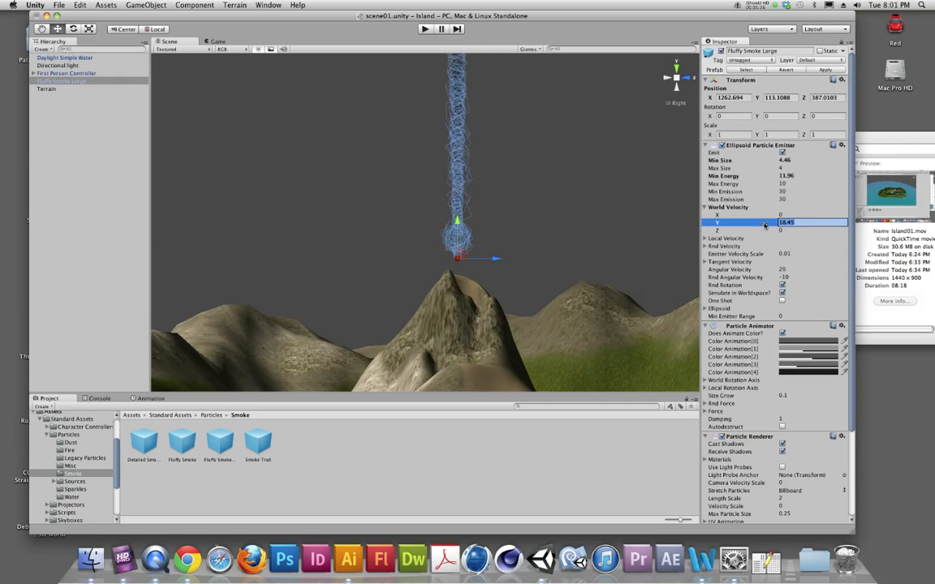
type("5")
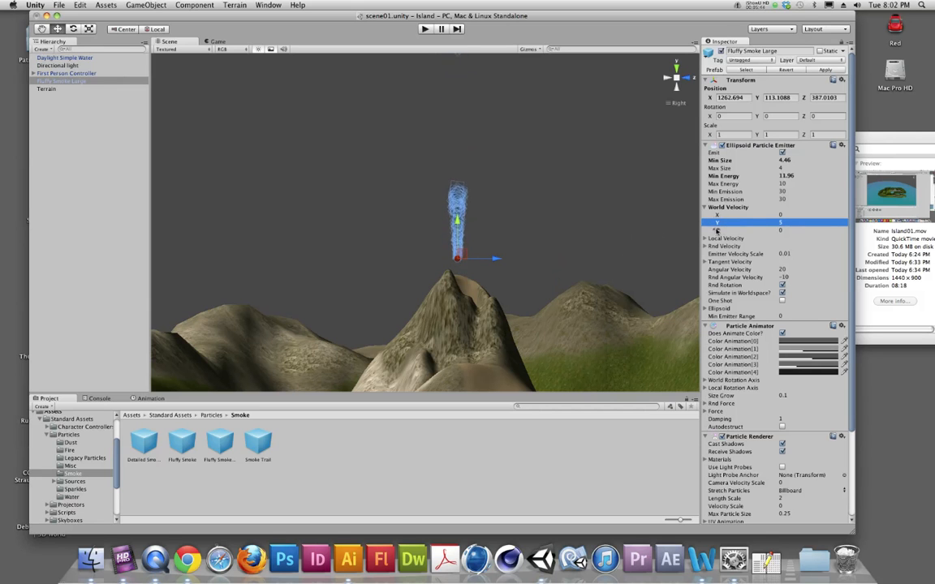
left_click(771, 231)
left_click(779, 231)
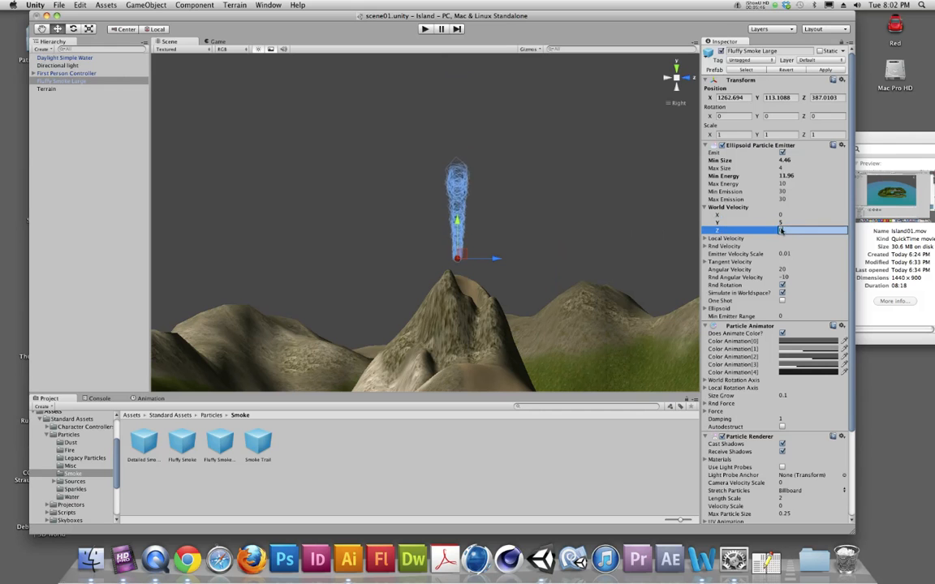
type("0.5")
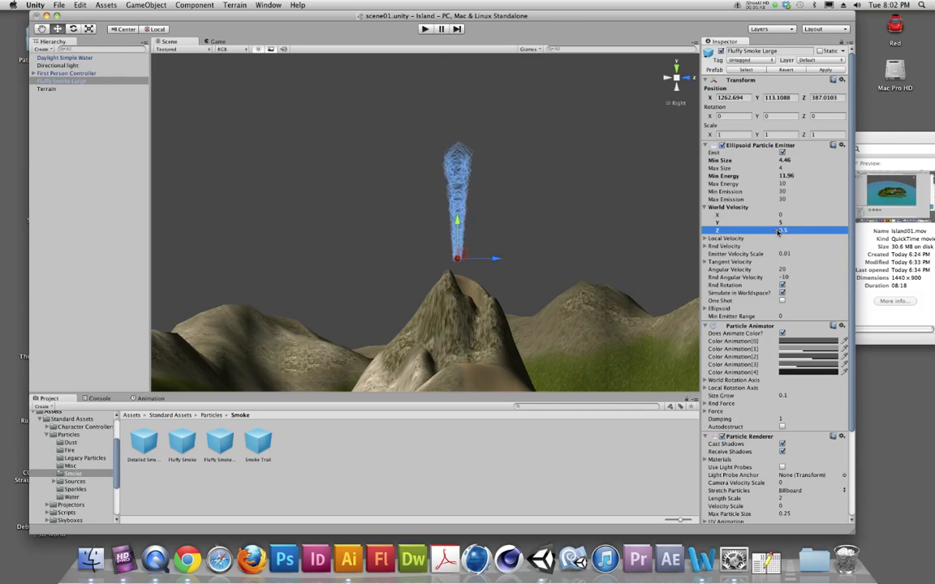
key("Return")
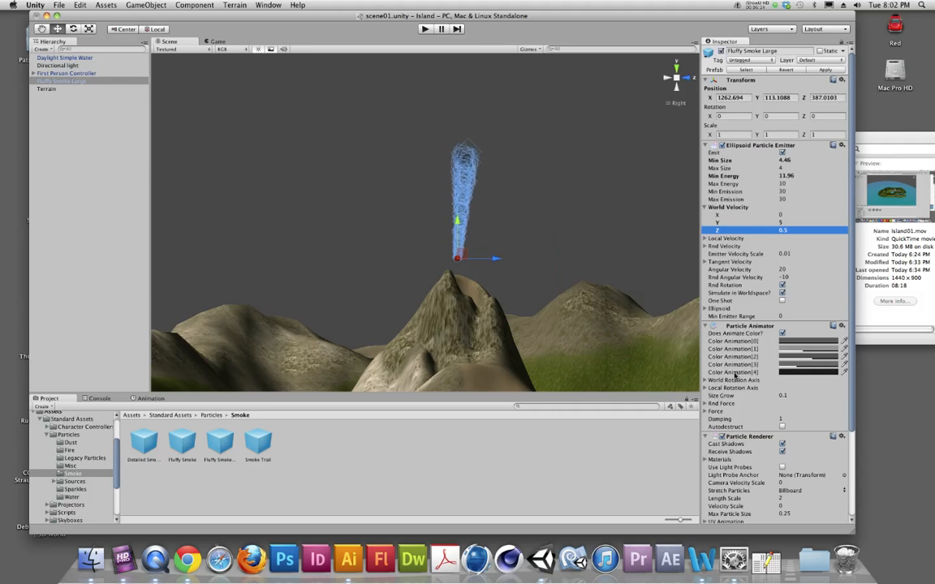
Open the Ellipsoid Particle Emitter reference page in the browser and read its property descriptions
scroll(733, 415, "down", 2)
scroll(733, 415, "down", 2)
scroll(735, 340, "up", 5)
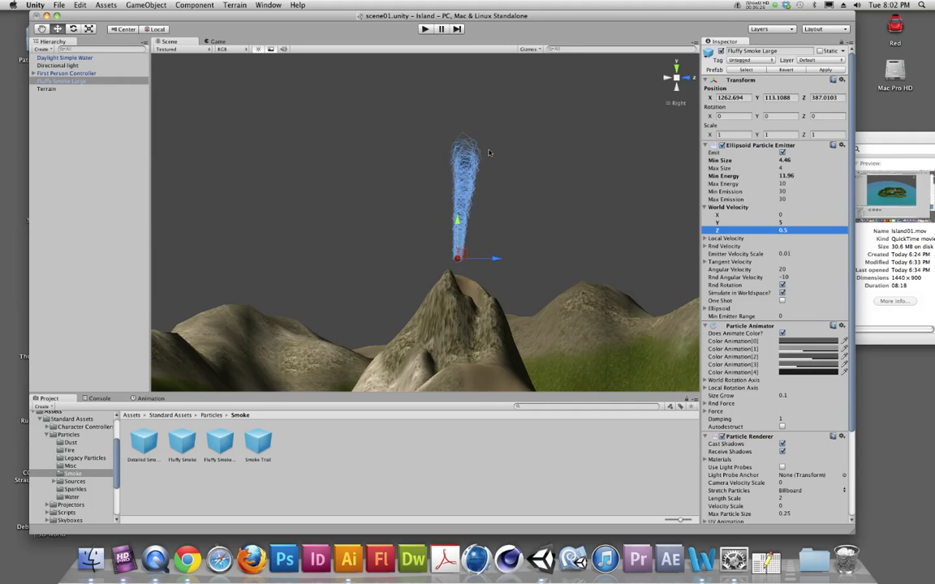
left_click(833, 147)
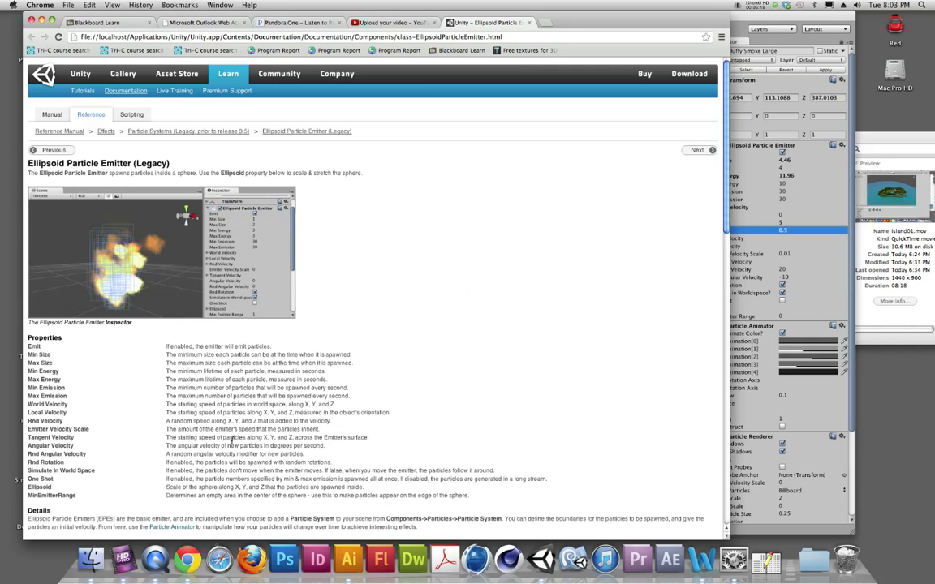
scroll(637, 396, "down", 3)
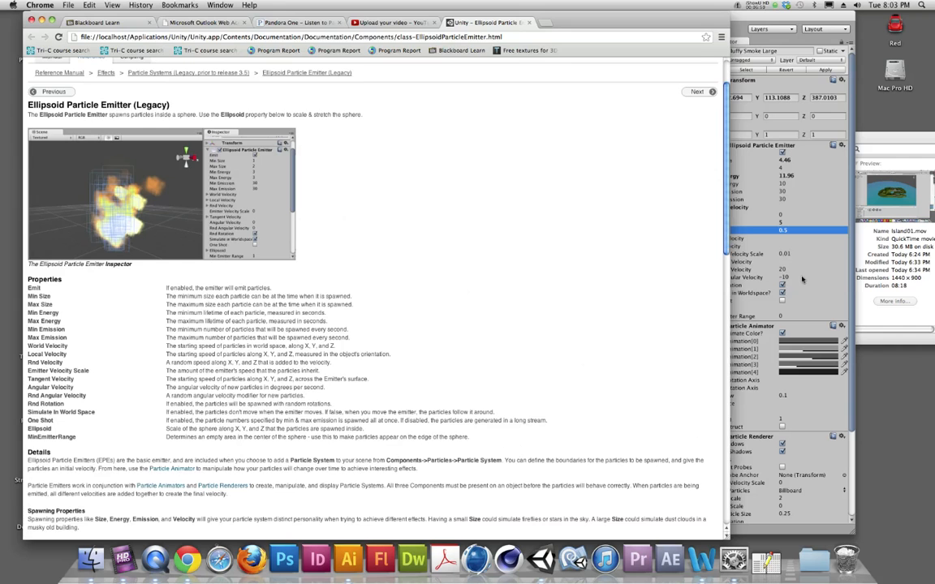
Return to Unity and expand the smoke emitter's Ellipsoid dimensions
left_click(795, 316)
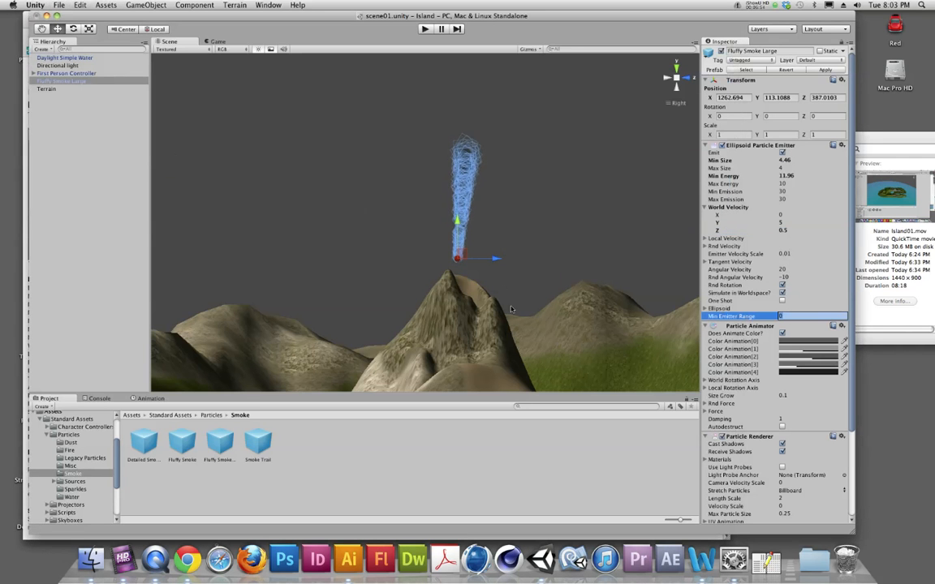
left_click(704, 309)
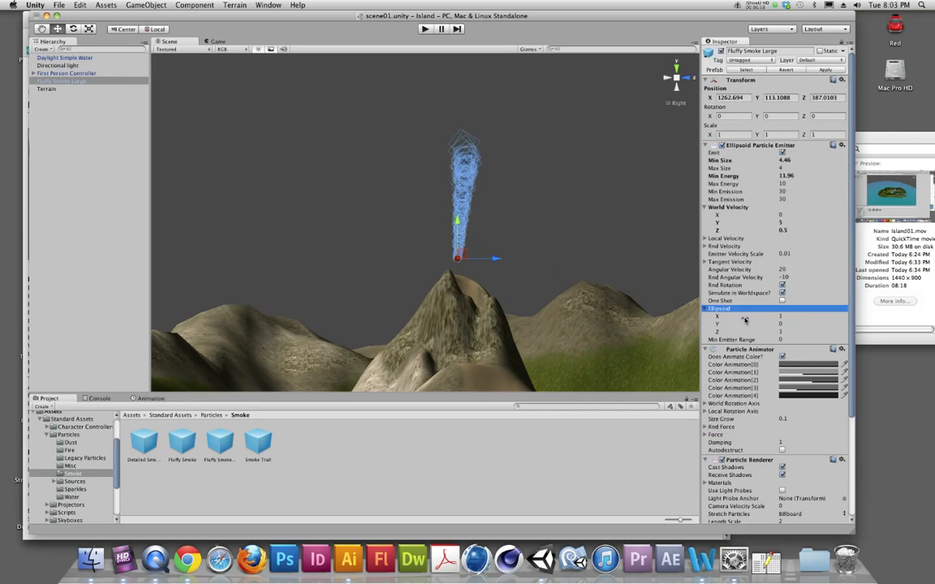